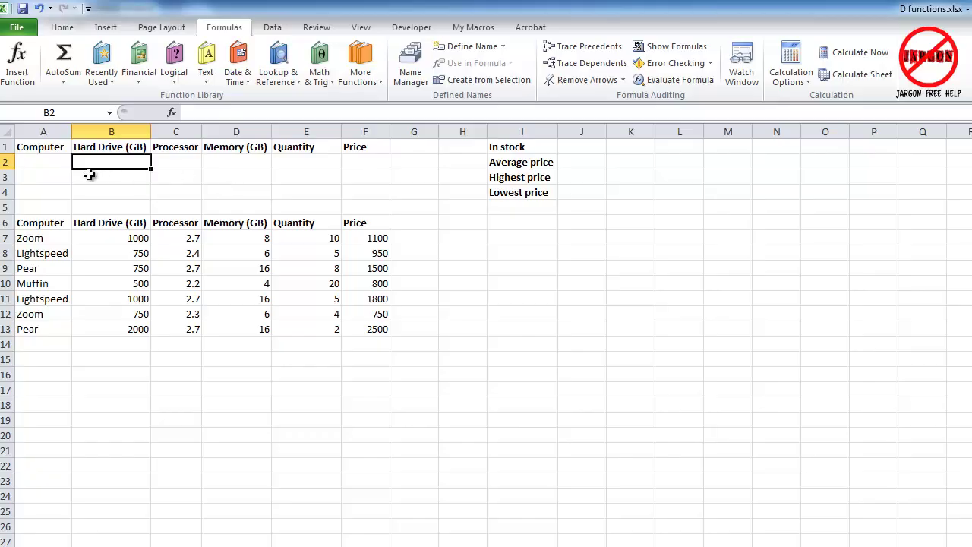
- Examine the computer stock table in A6:F13, its repeated computer names and the matching criteria headers in row 1
left_click(45, 162)
left_click_drag(43, 222, 373, 329)
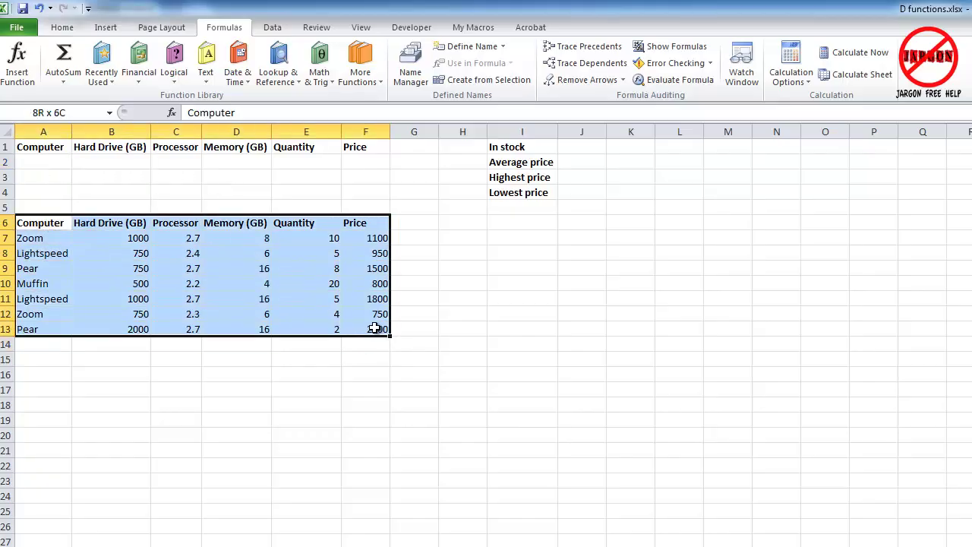
left_click(48, 252)
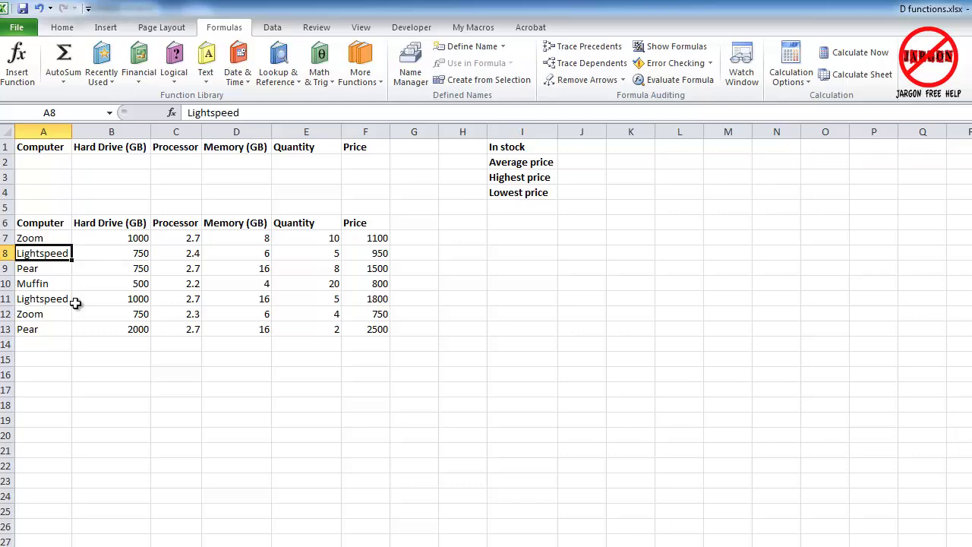
left_click_drag(33, 237, 38, 331)
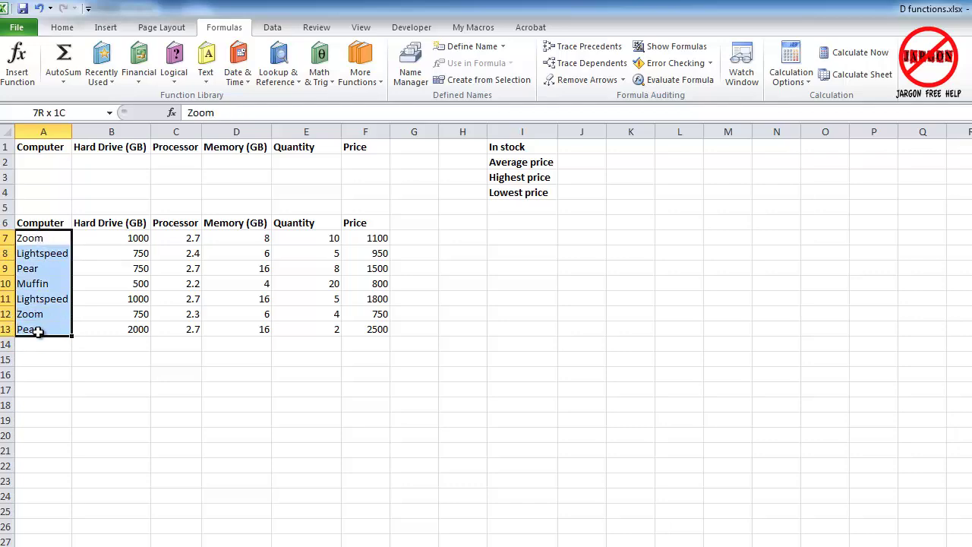
left_click(55, 267)
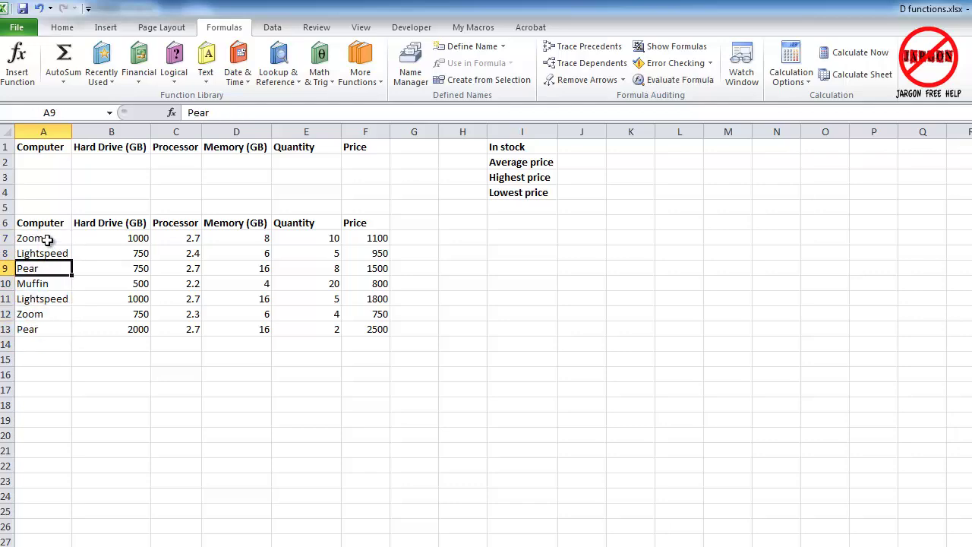
left_click(47, 239)
left_click(35, 314)
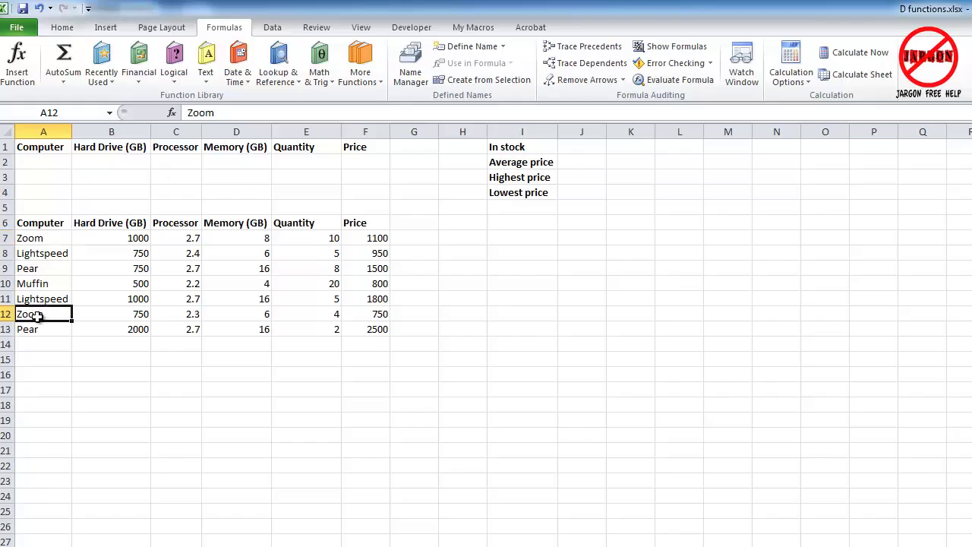
left_click(48, 268)
left_click(55, 331)
left_click(58, 254)
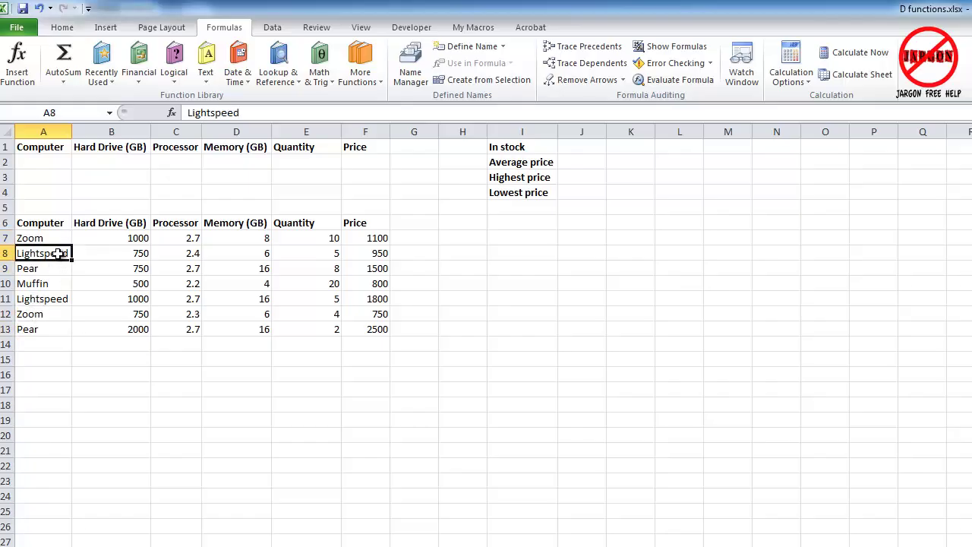
left_click(58, 299)
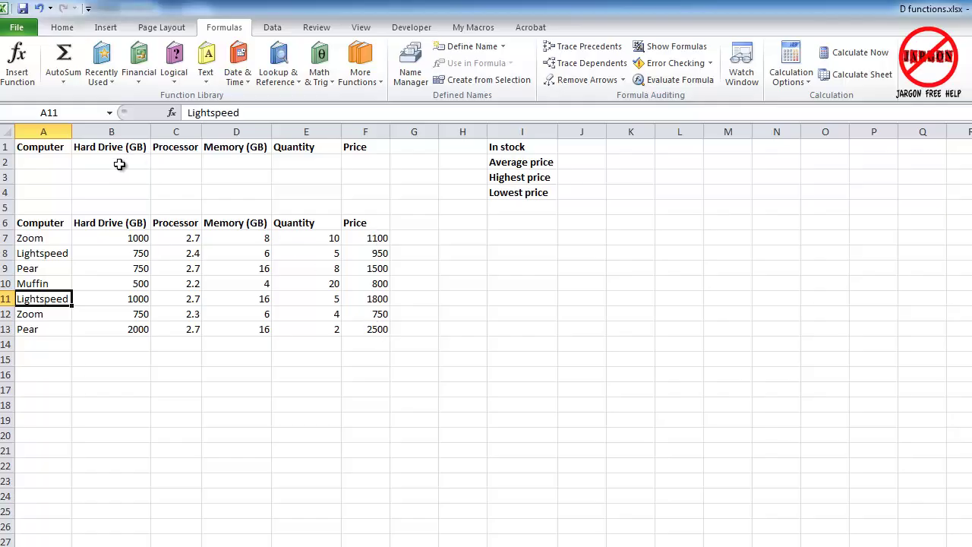
left_click(37, 148)
left_click_drag(36, 147, 373, 146)
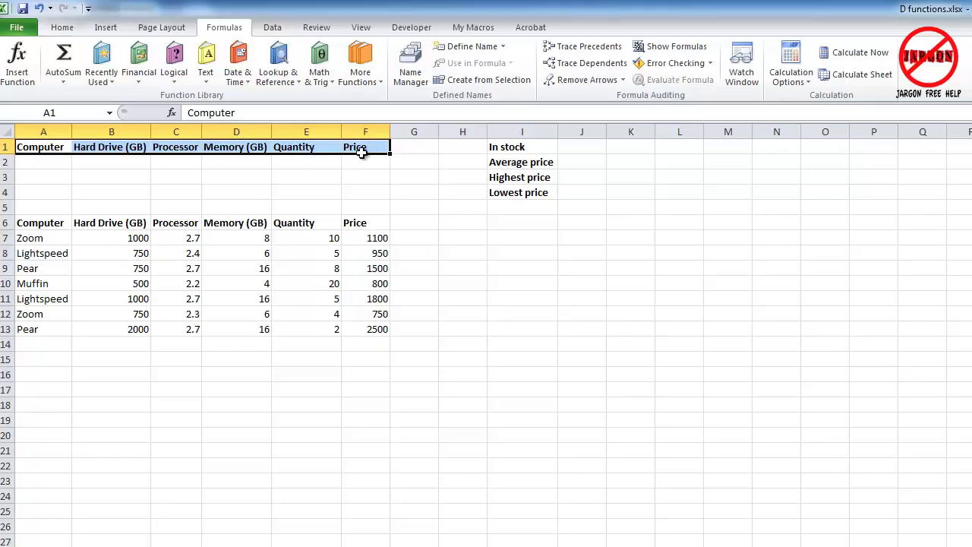
left_click(176, 164)
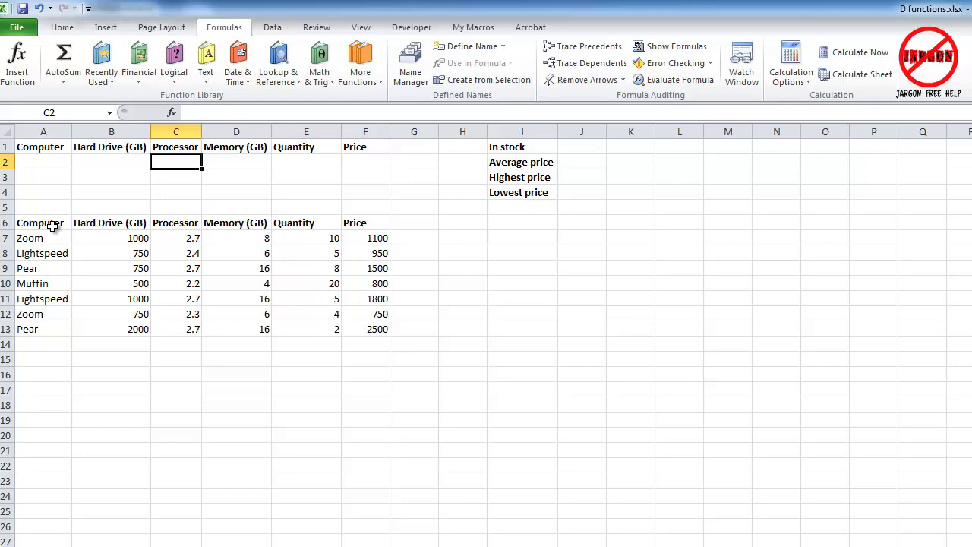
- Enter pear as the criterion under the Computer header in cell A2
left_click(43, 162)
type("pear")
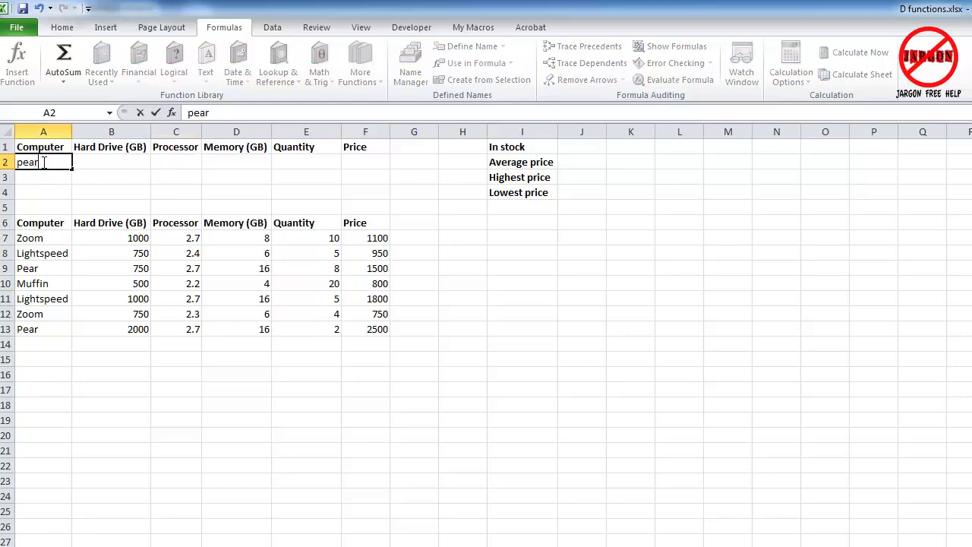
key("Return")
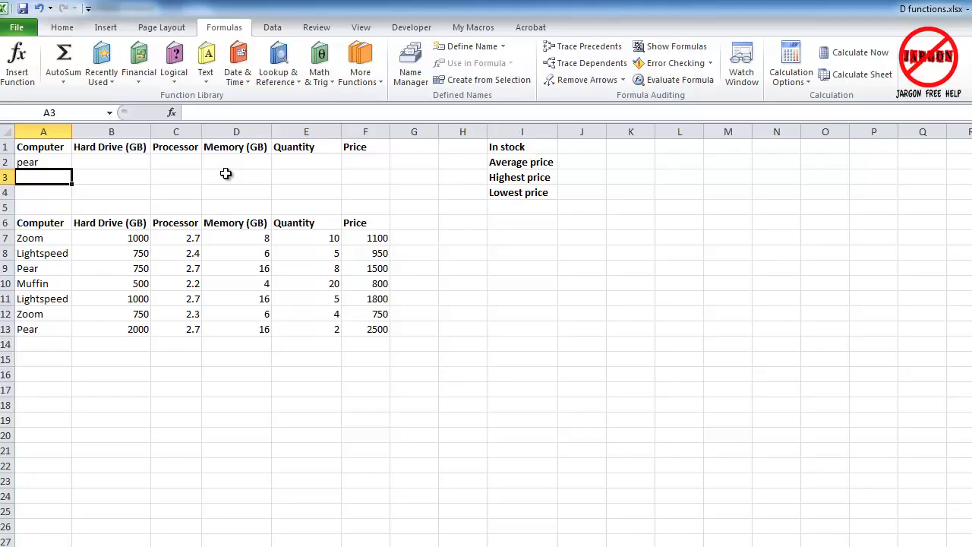
left_click(598, 149)
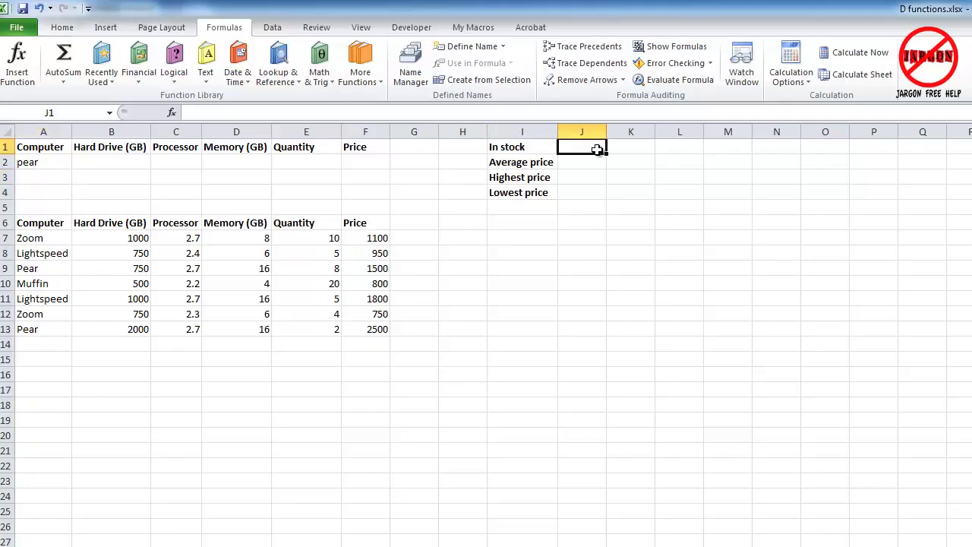
left_click(577, 160)
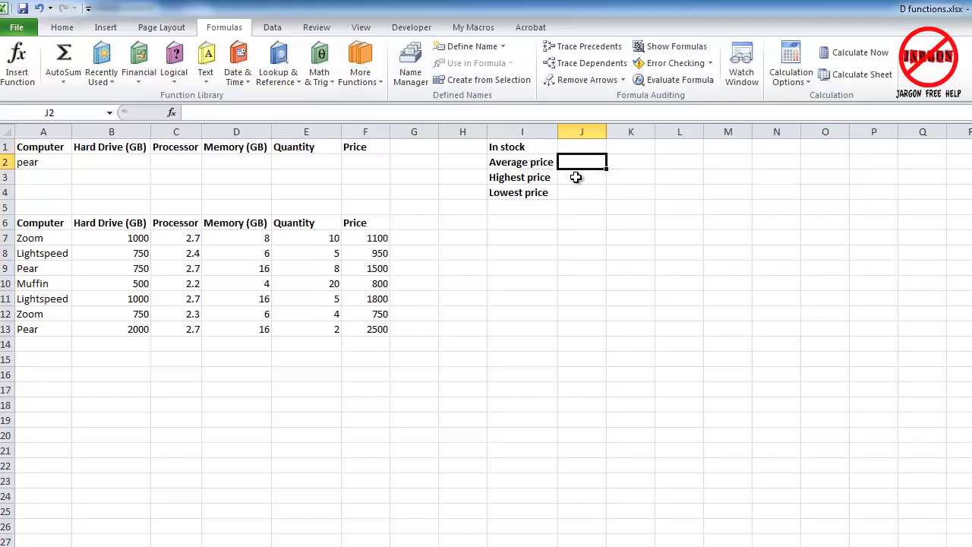
left_click(575, 182)
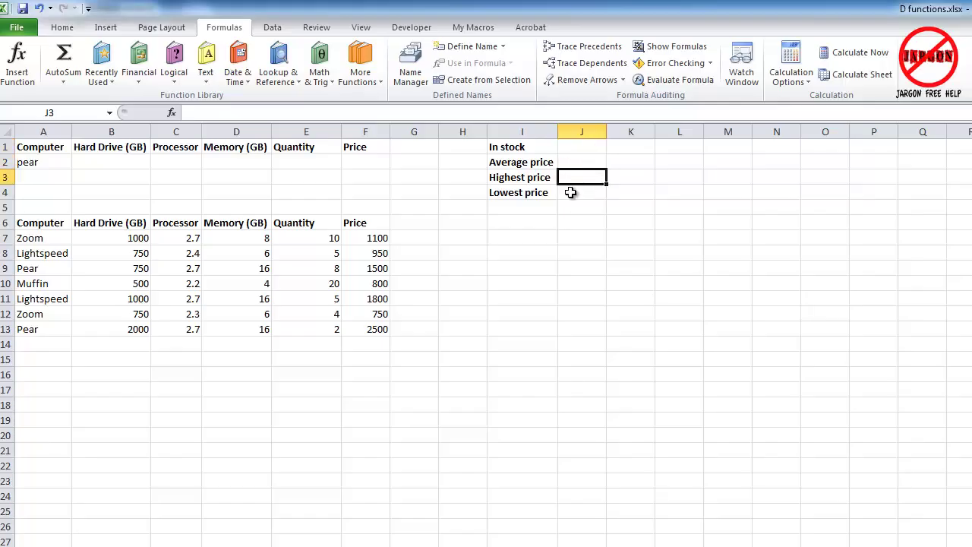
left_click(573, 191)
- Search the function library for dsum and start a DSUM function in the In stock cell J1
left_click(585, 148)
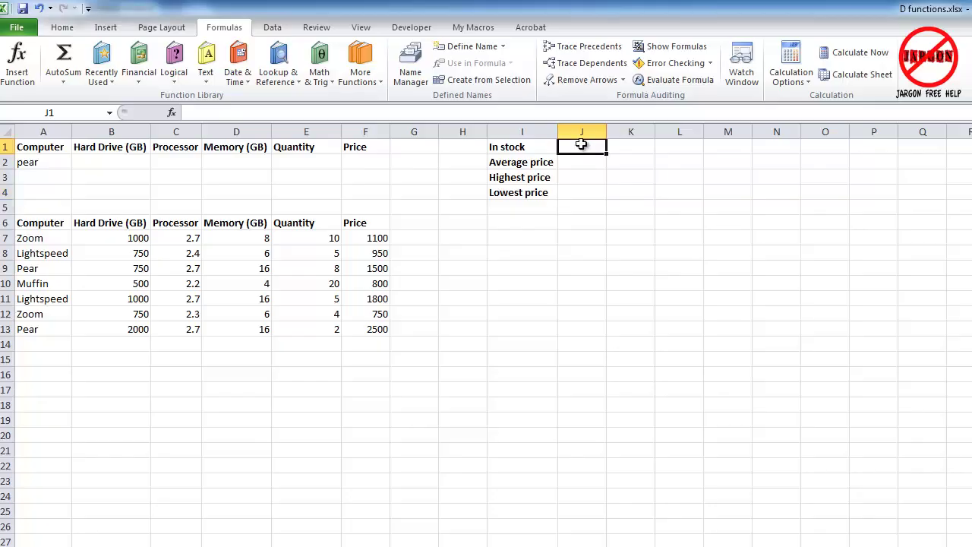
left_click(171, 114)
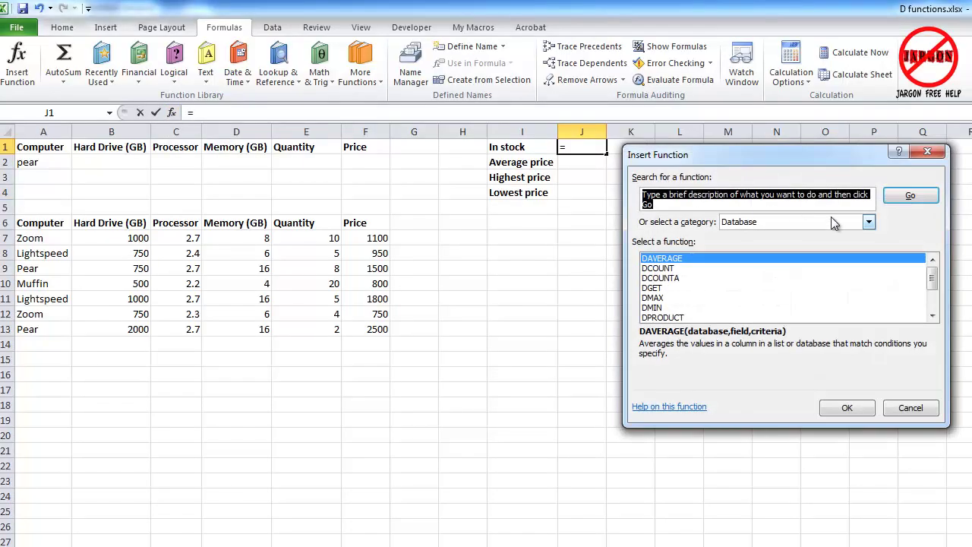
left_click(869, 225)
left_click(869, 225)
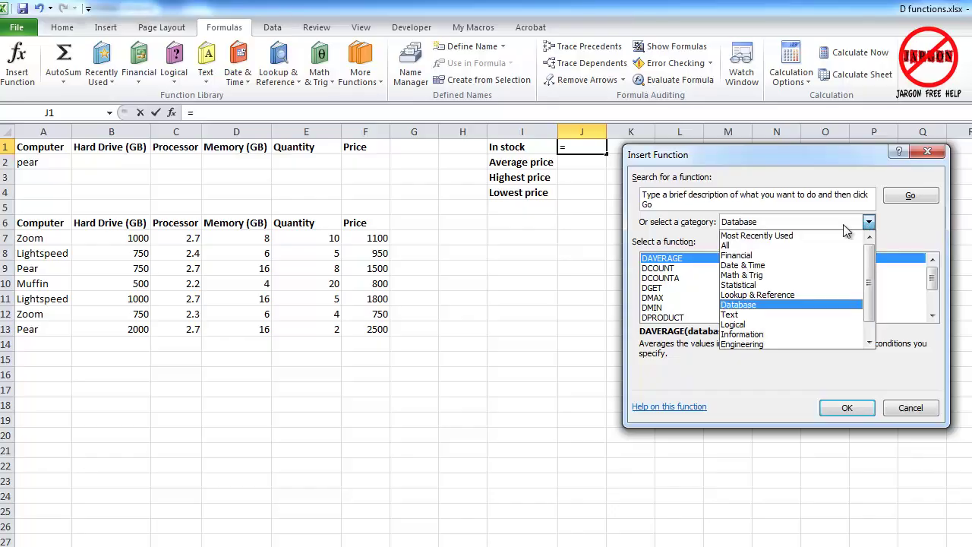
left_click(762, 304)
left_click(665, 204)
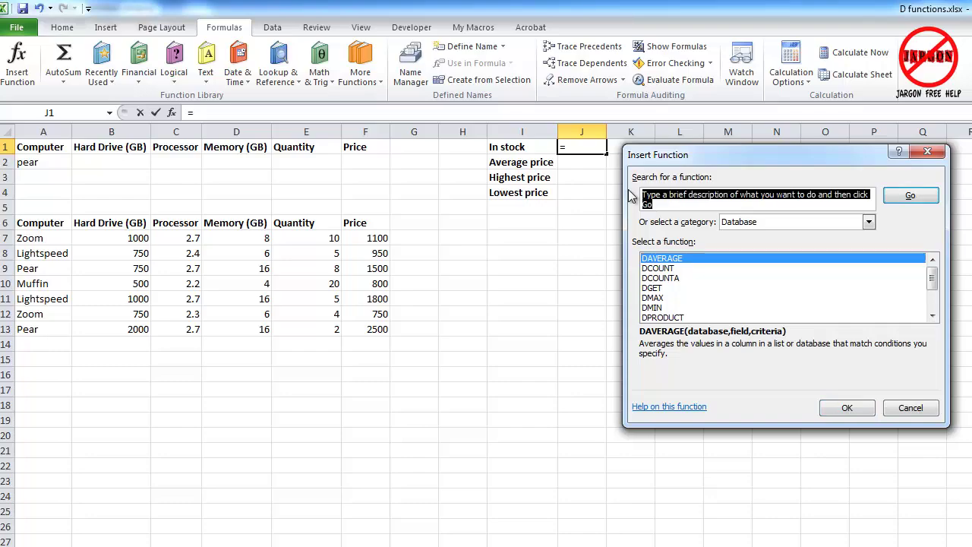
type("dsum")
key("Return")
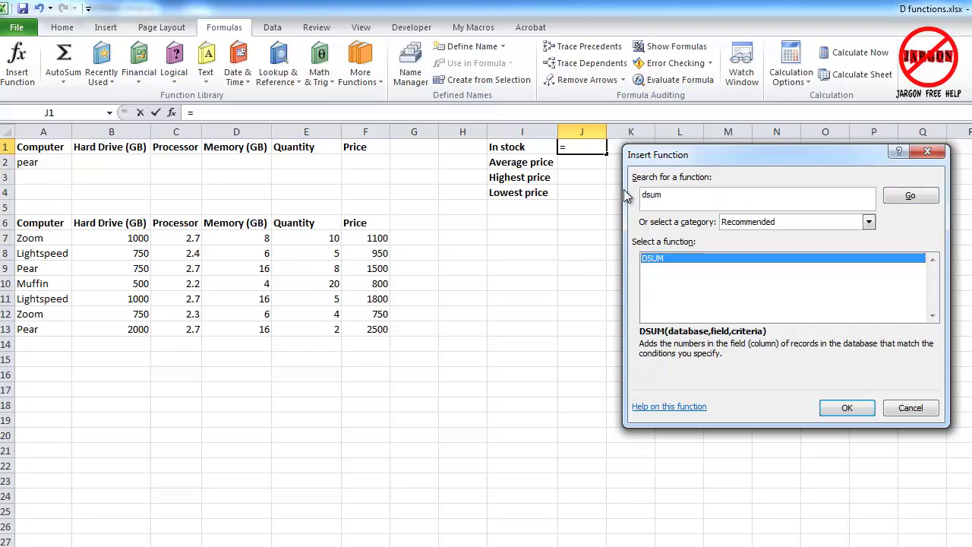
left_click(650, 257)
double_click(651, 256)
- Complete the DSUM formula with database A6:F13, field E6 (Quantity) and criteria A1:F2
left_click_drag(815, 183, 583, 262)
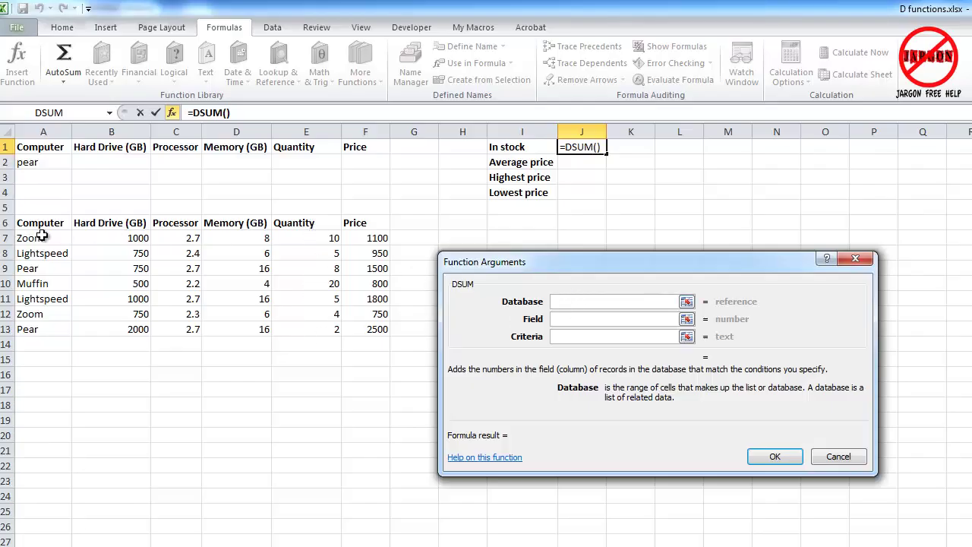
left_click_drag(20, 222, 361, 328)
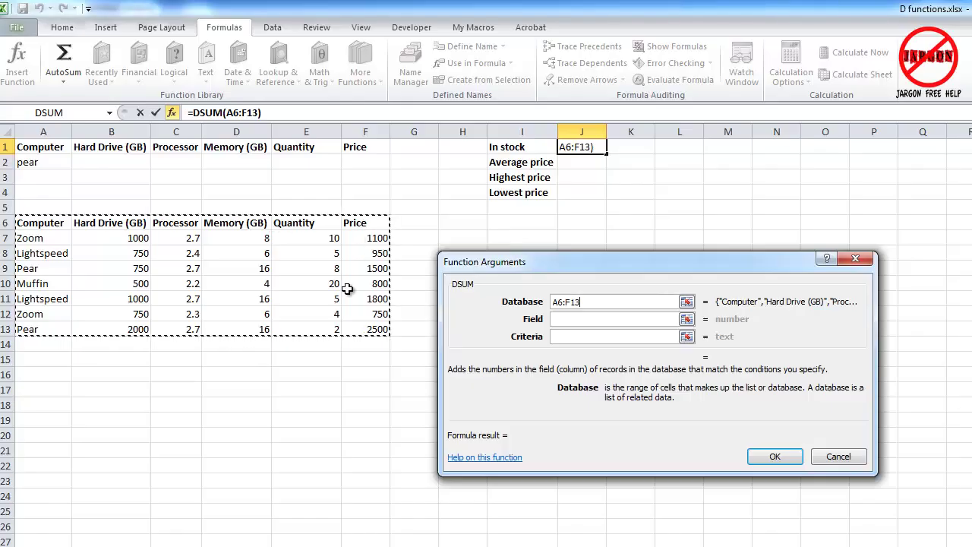
left_click(620, 320)
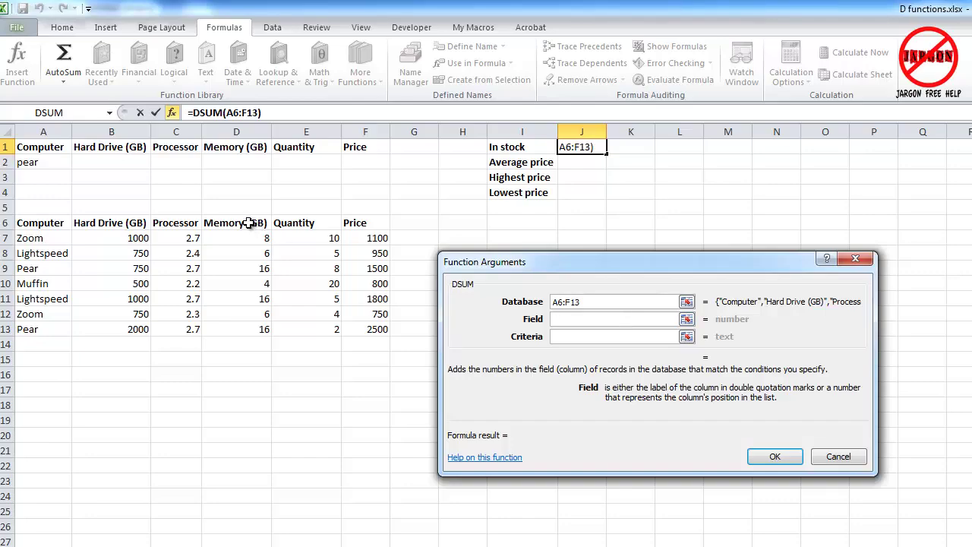
left_click(308, 223)
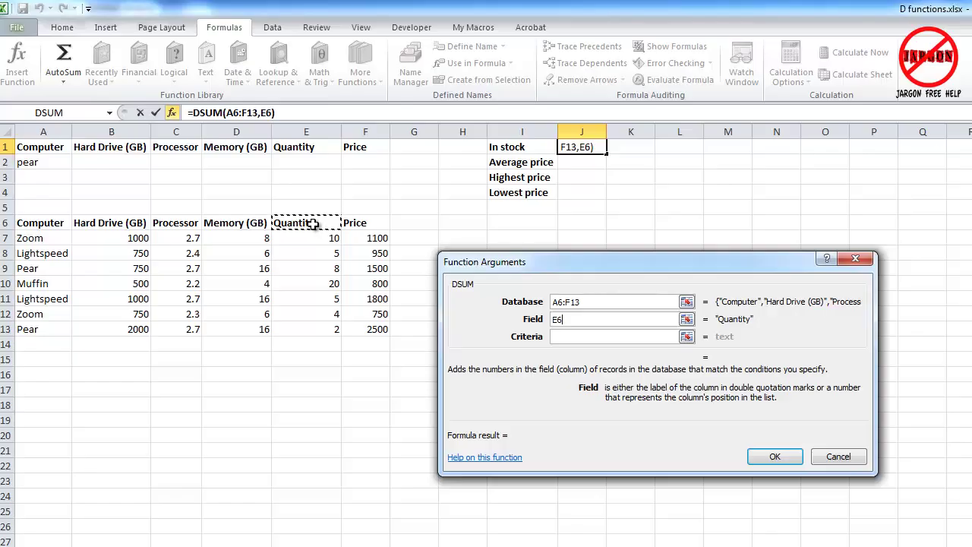
left_click(568, 337)
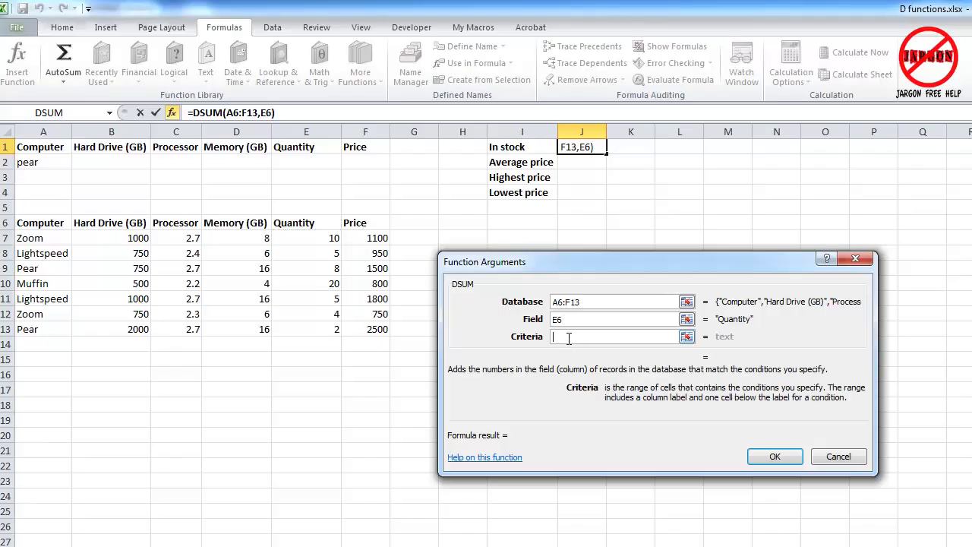
left_click(37, 148)
left_click_drag(37, 148, 364, 164)
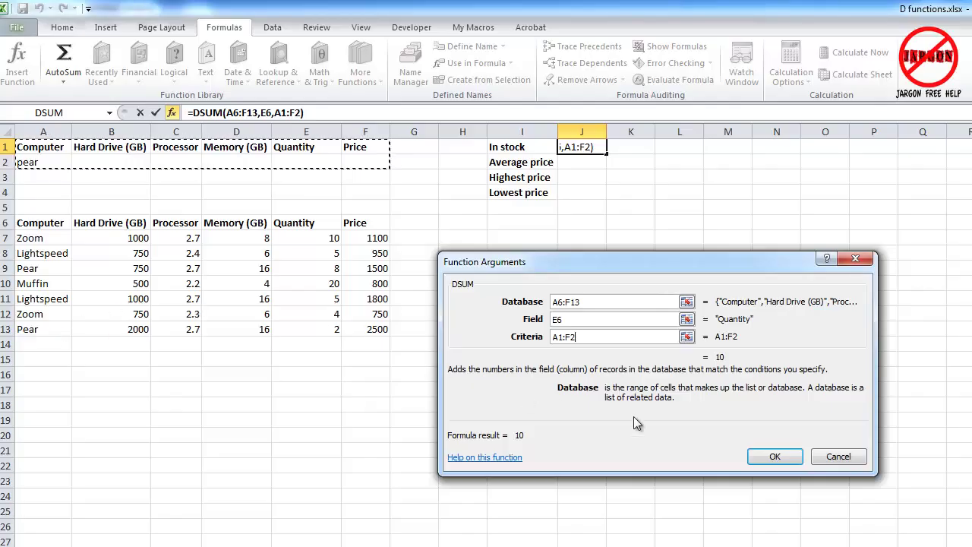
left_click(780, 455)
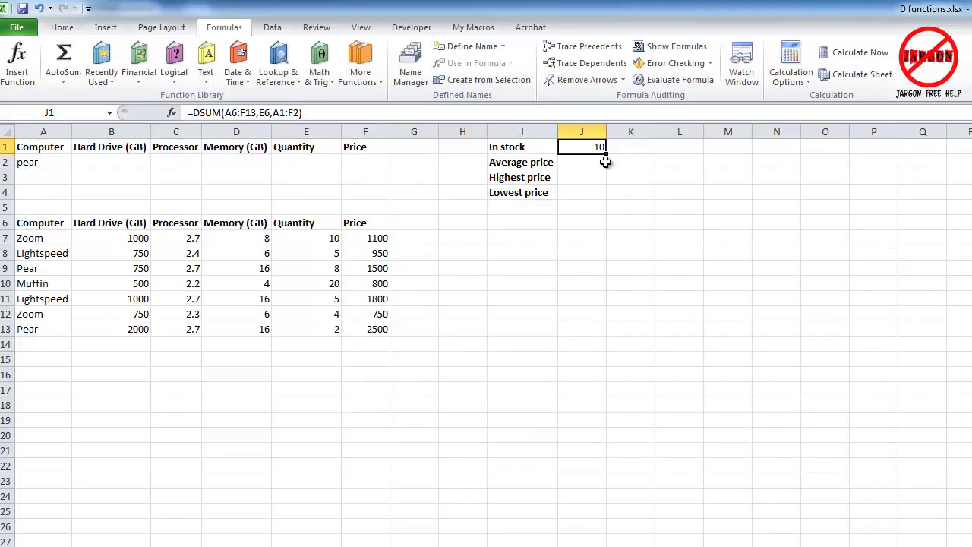
- Change the Computer criterion in A2 to zoom to test the In stock formula
left_click(49, 164)
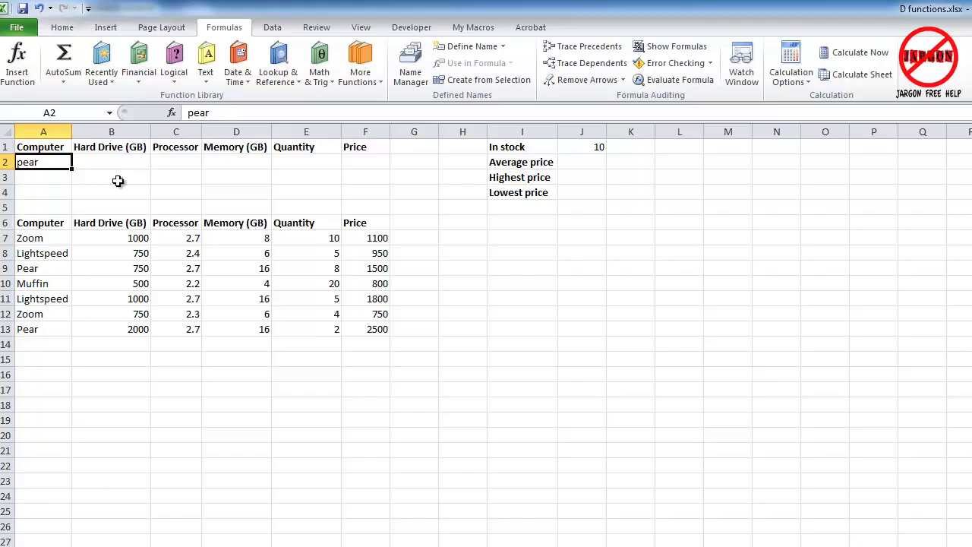
type("zoom")
key("Return")
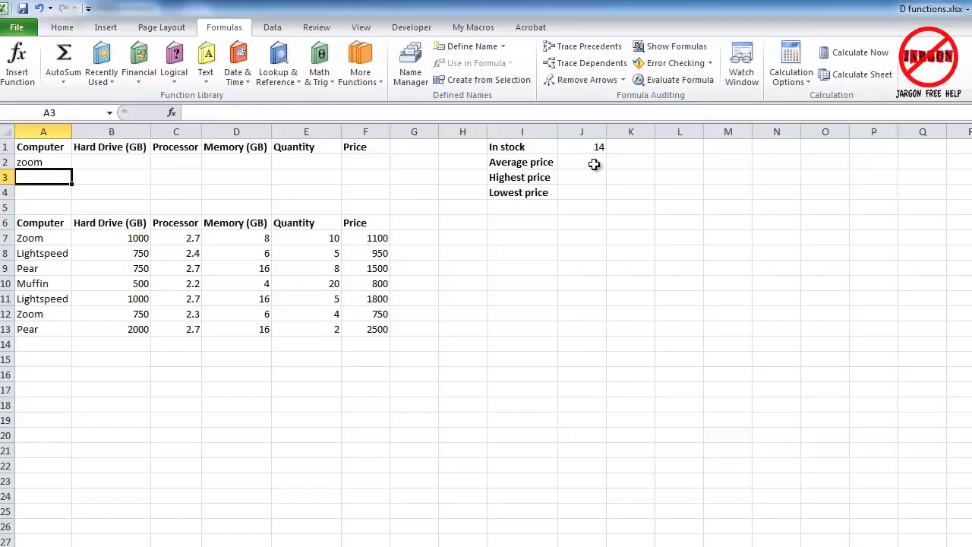
- Clear the Computer criterion in A2 so the In stock formula covers all computers
left_click(46, 164)
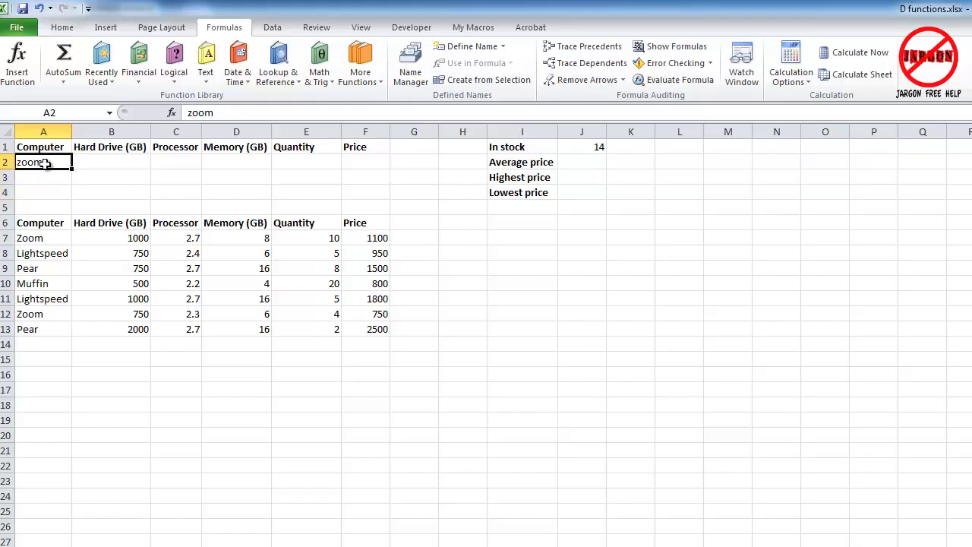
key("Delete")
key("Return")
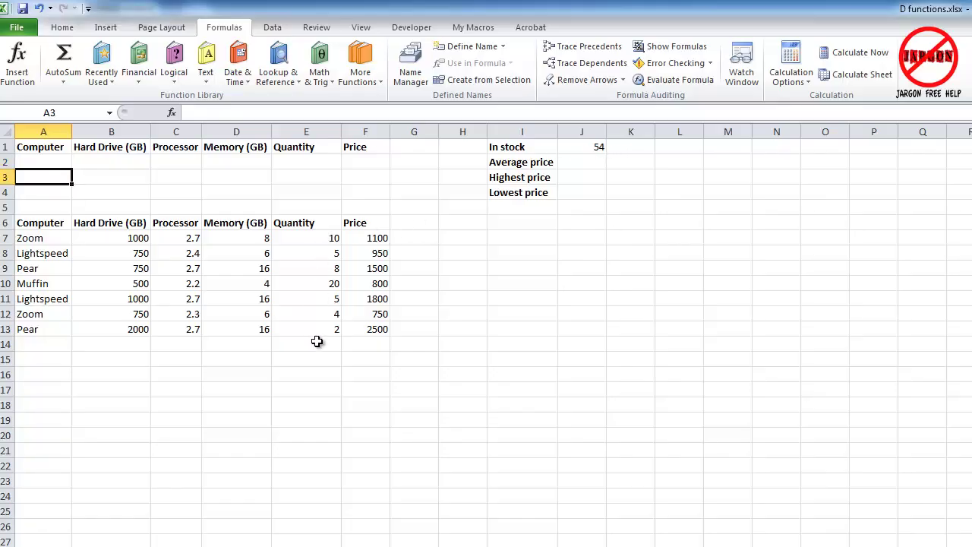
- Set the Computer criterion in A2 back to pear
left_click(53, 158)
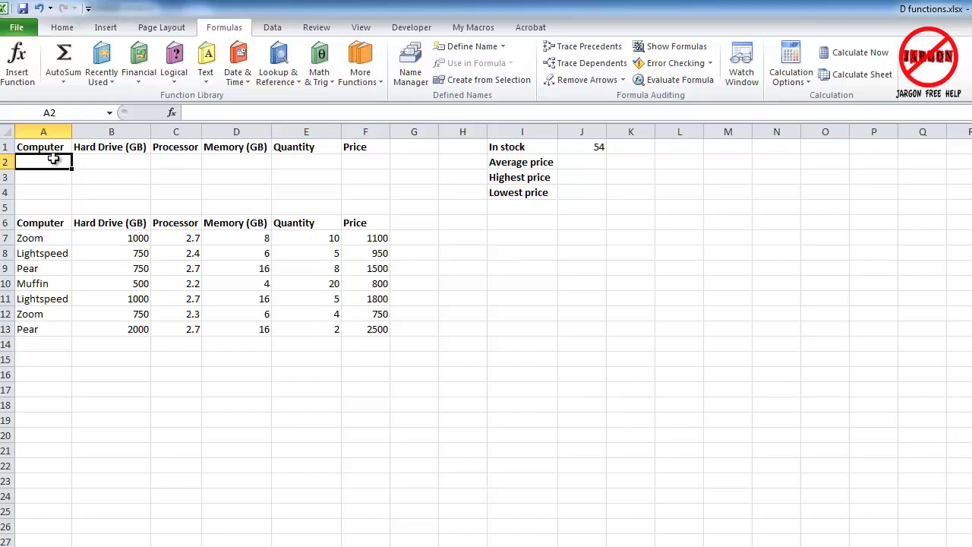
type("pear")
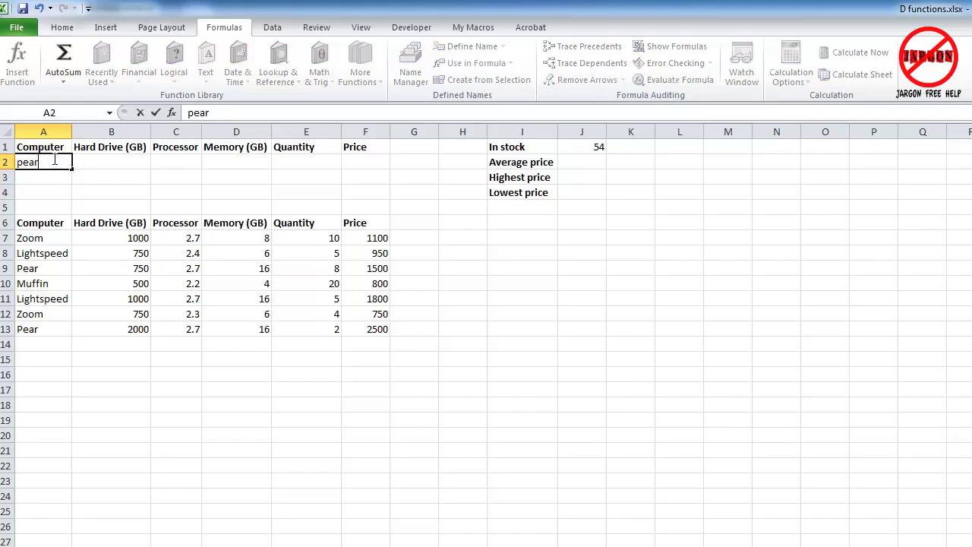
key("Return")
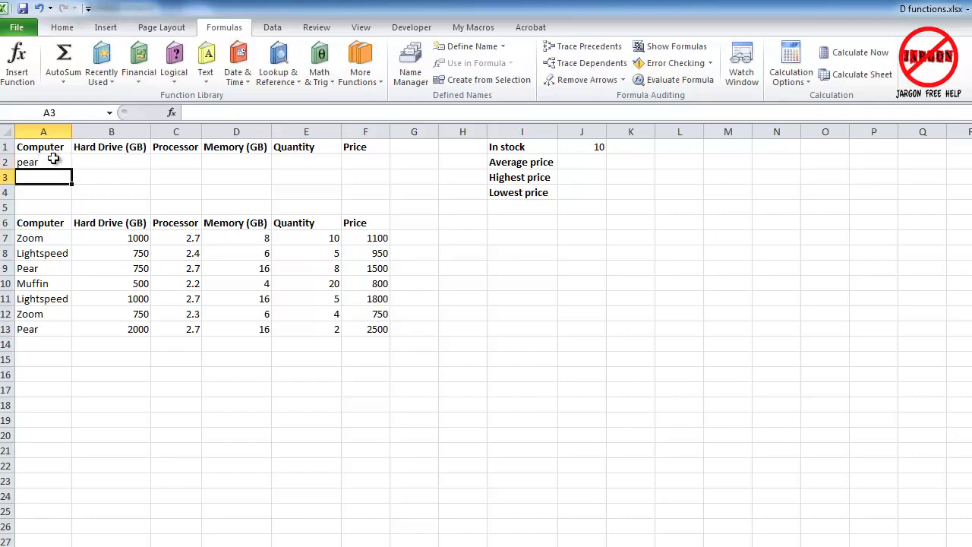
- Start a DAVERAGE formula from the Database function category in J2 for the average price
left_click(588, 163)
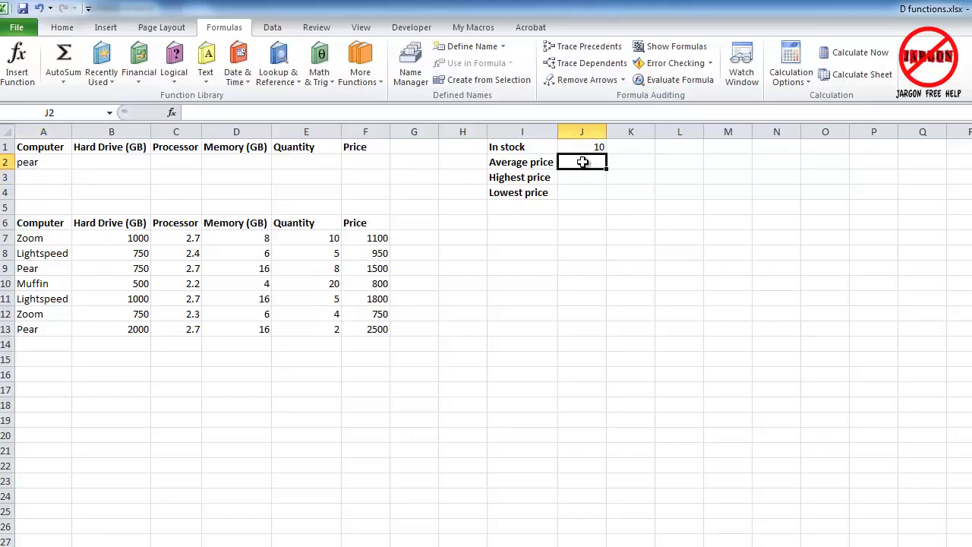
left_click(172, 114)
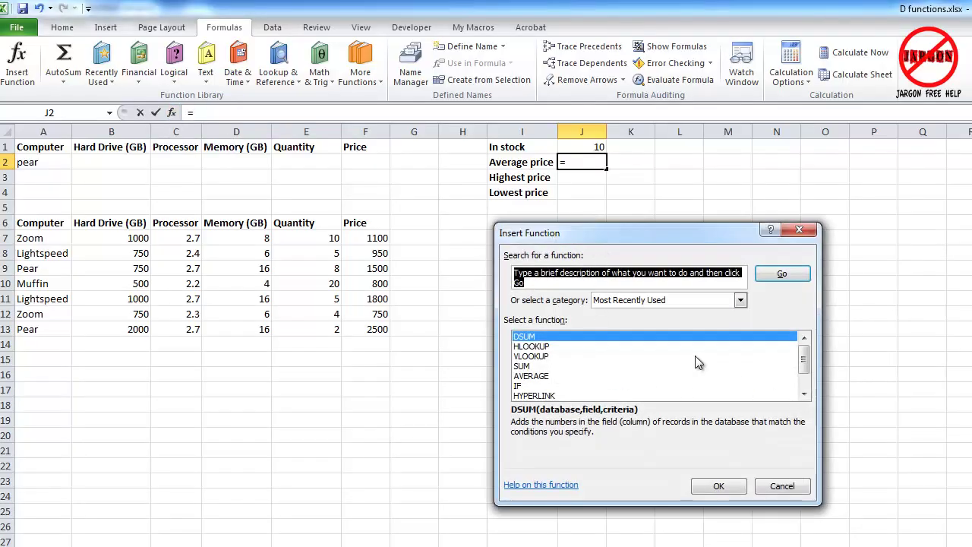
left_click(672, 302)
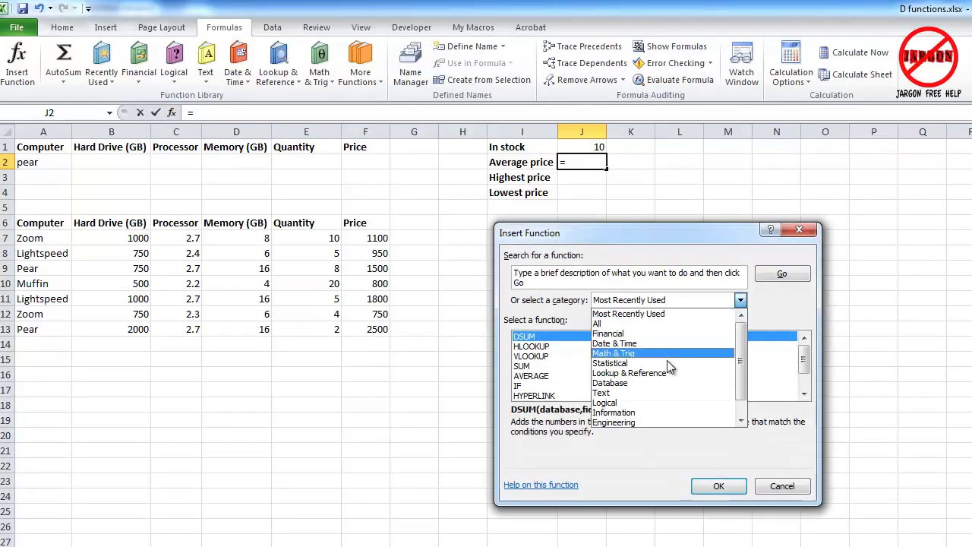
left_click(667, 383)
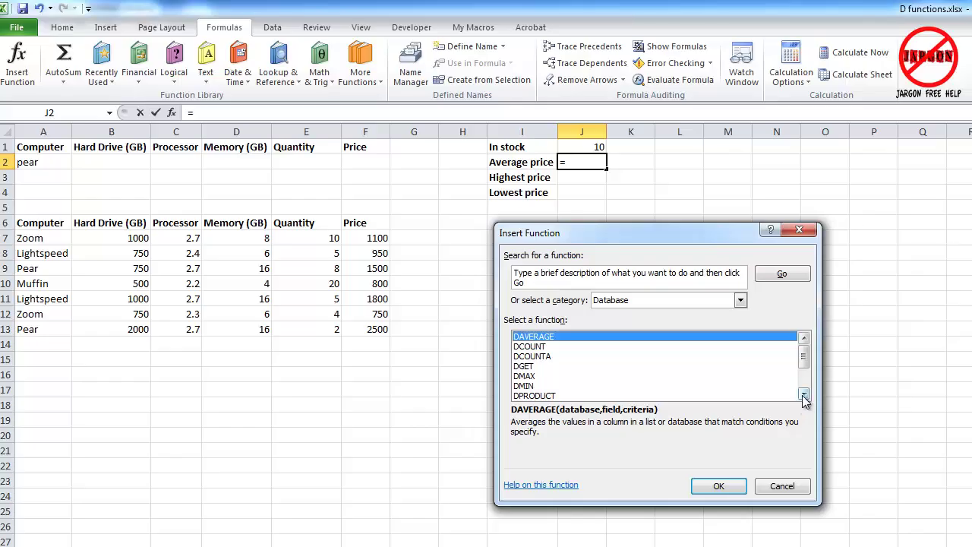
left_click(536, 376)
left_click(550, 387)
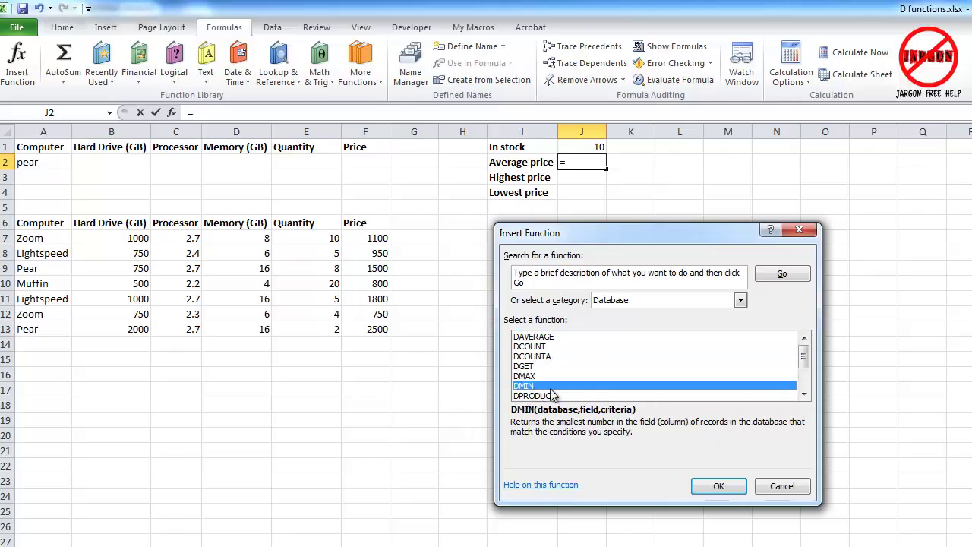
left_click(803, 393)
left_click(803, 394)
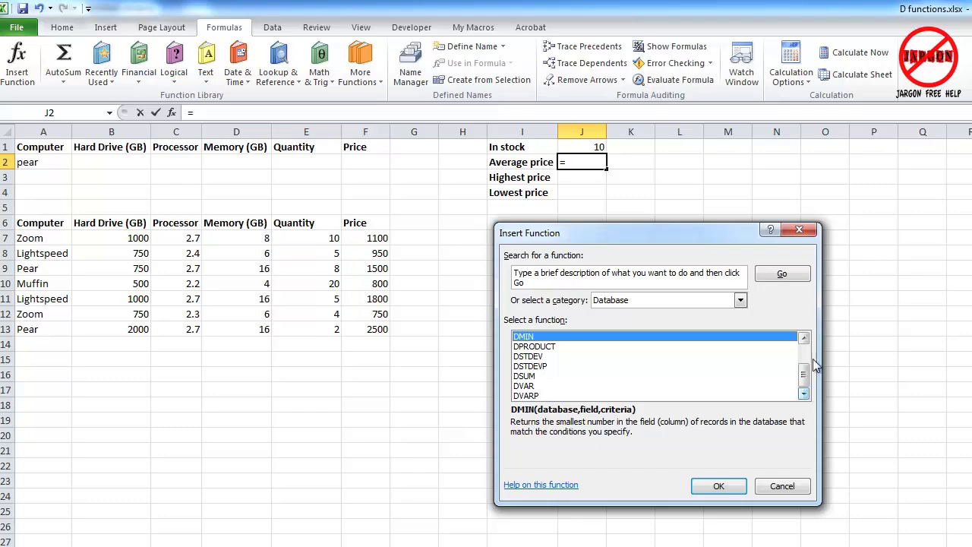
left_click(803, 338)
left_click(806, 339)
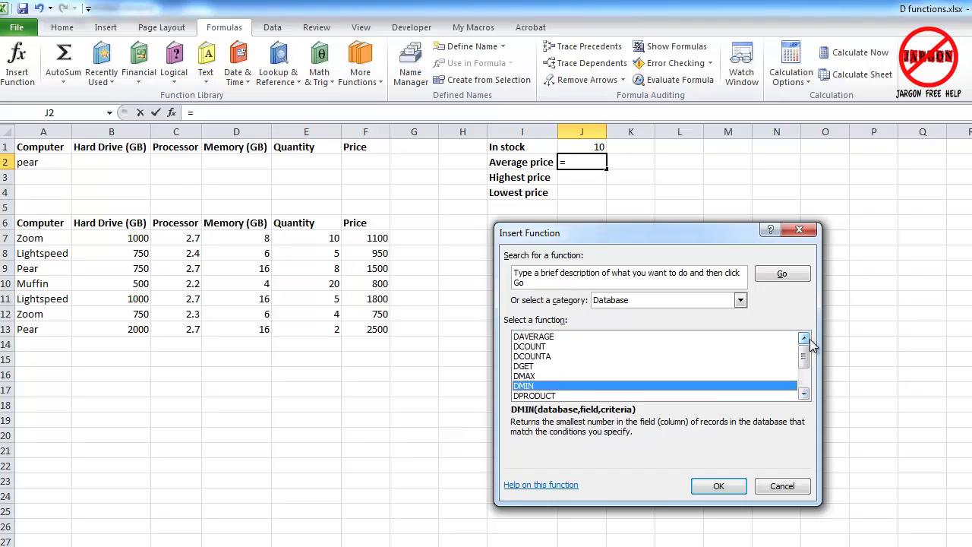
left_click(545, 339)
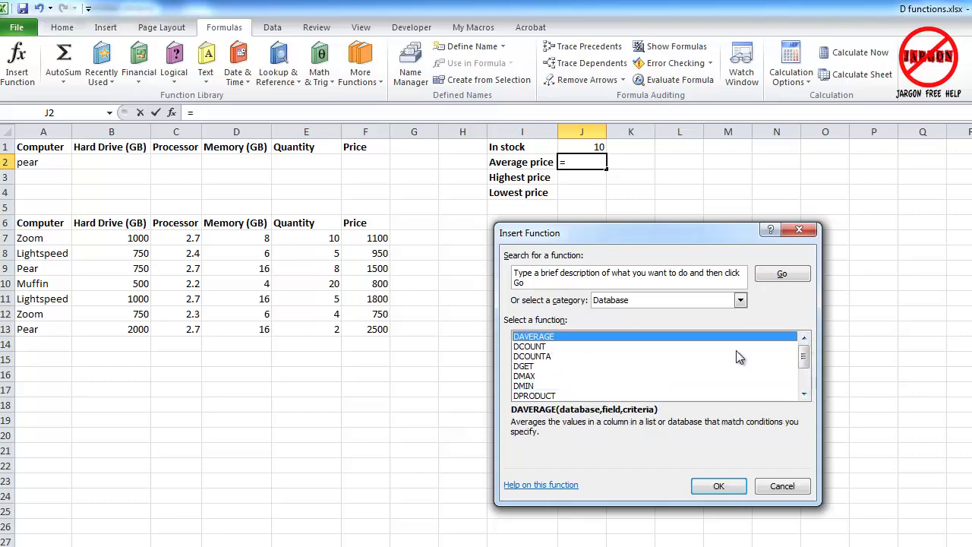
left_click(721, 486)
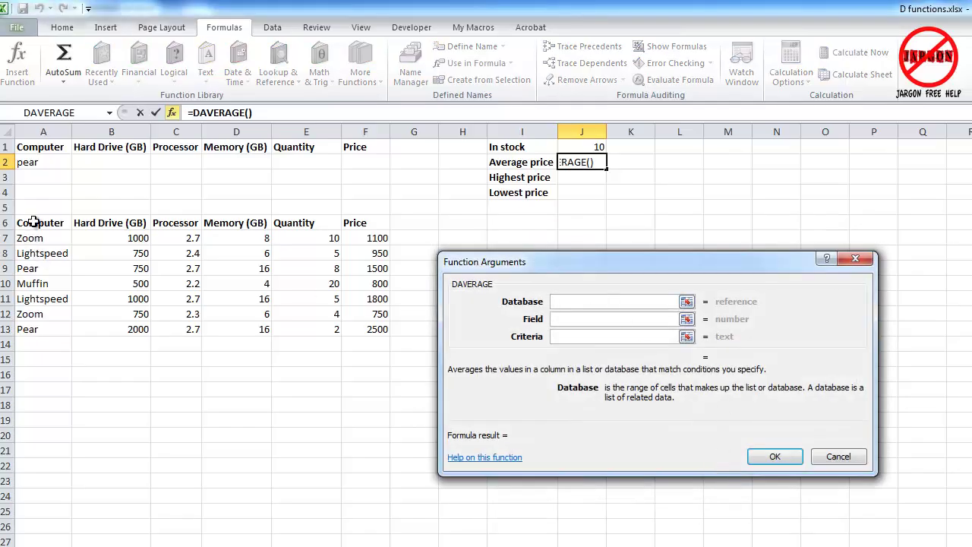
- Complete the DAVERAGE formula with database A6:F13, field F6 (Price) and criteria A1:F2
left_click_drag(32, 223, 354, 331)
key("Tab")
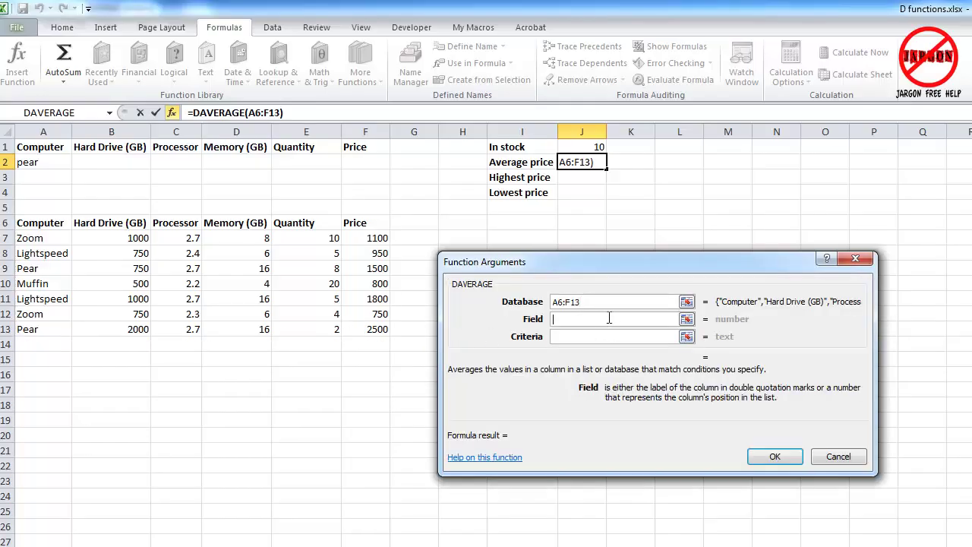
left_click(359, 222)
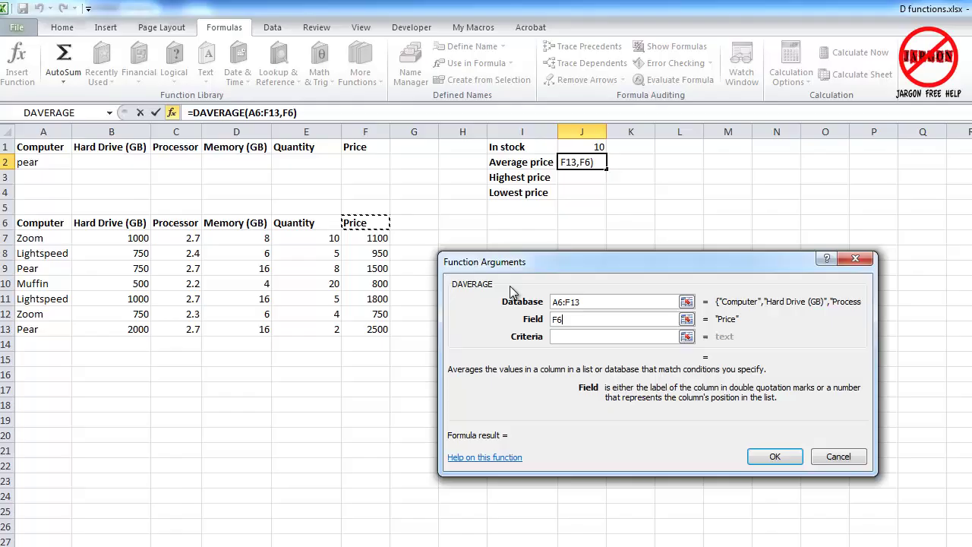
left_click(564, 336)
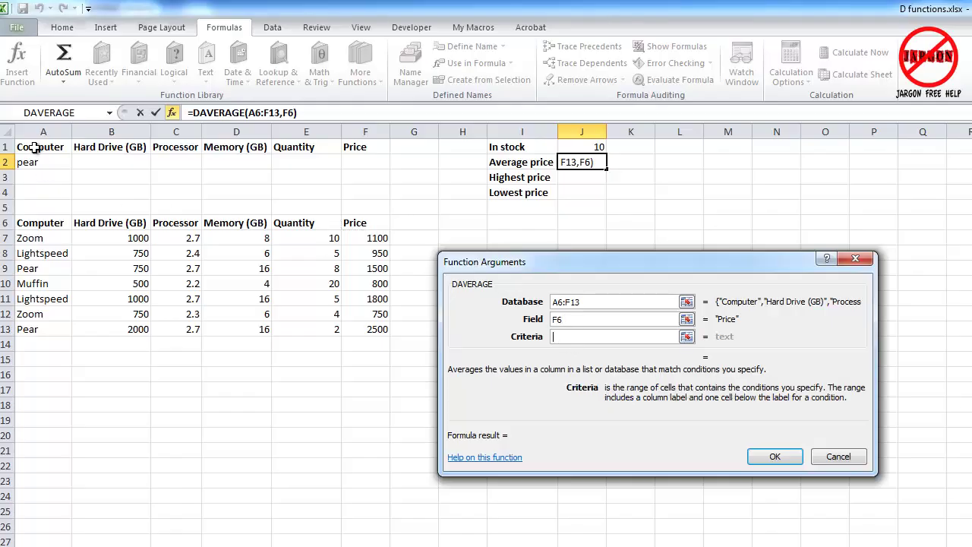
left_click_drag(36, 149, 355, 158)
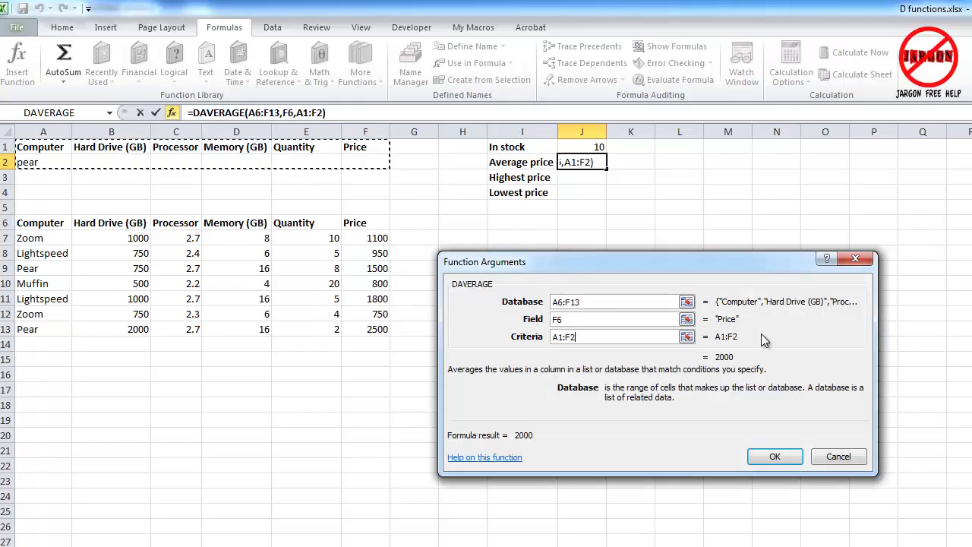
left_click(772, 457)
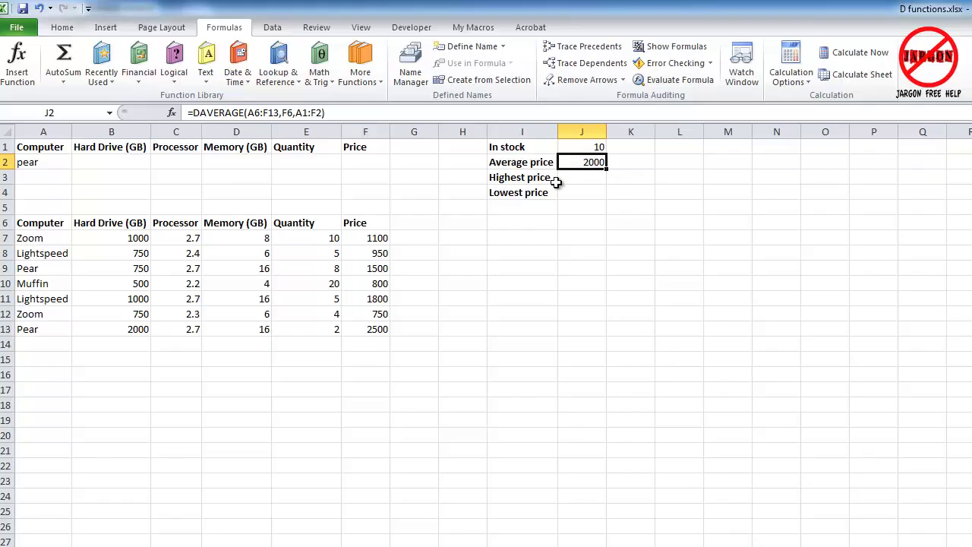
- Clear the Computer criterion in A2 so the formulas cover all computers
left_click(54, 163)
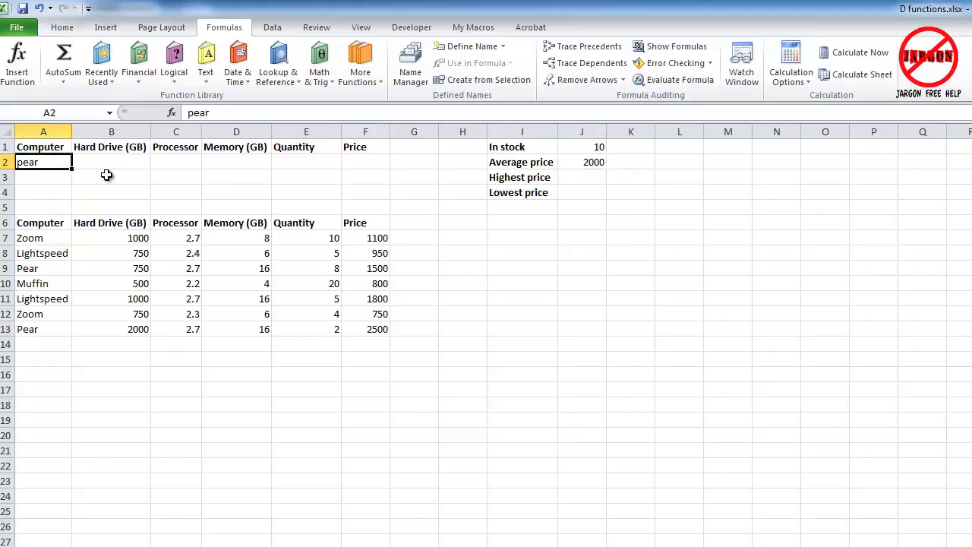
key("Delete")
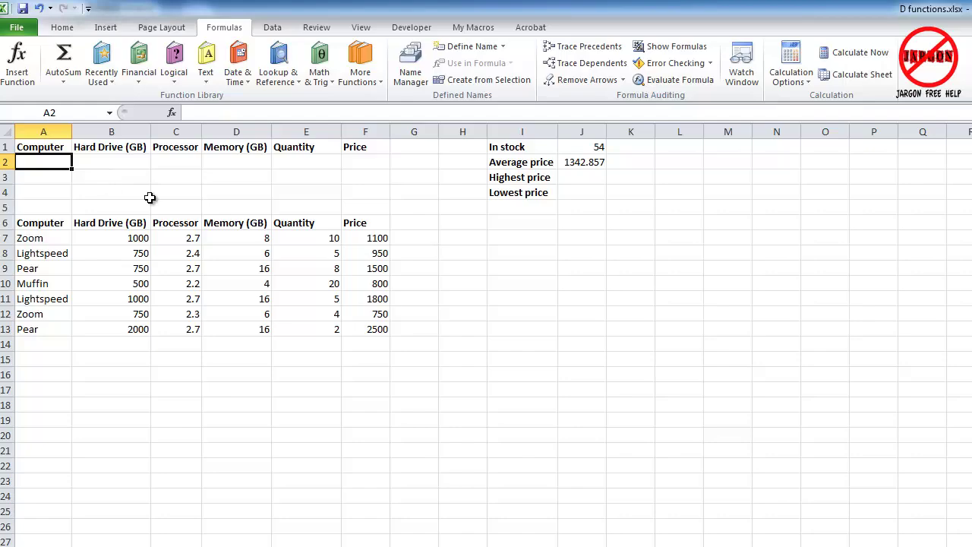
- Test the formulas with a Hard Drive (GB) criterion of 1000 in B2, and clear it again
left_click(118, 160)
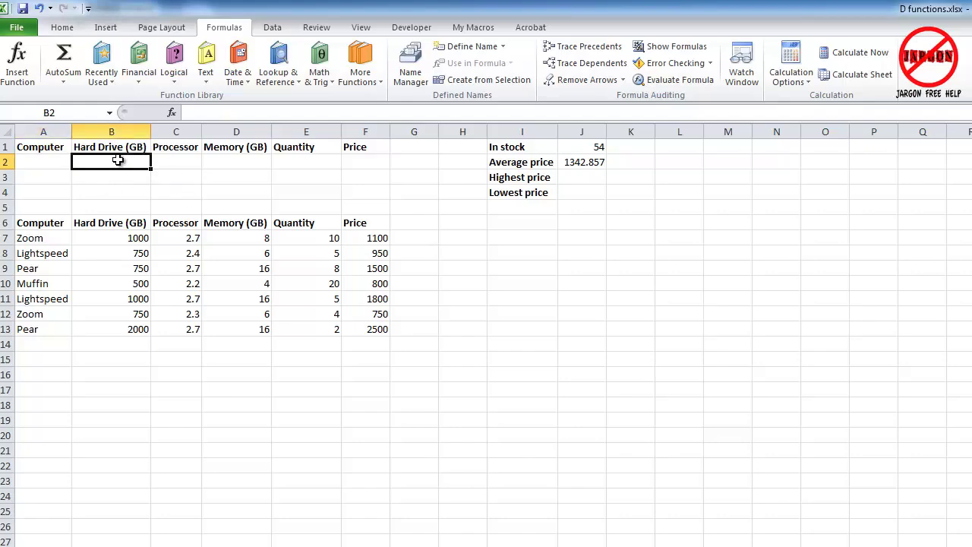
type("1000")
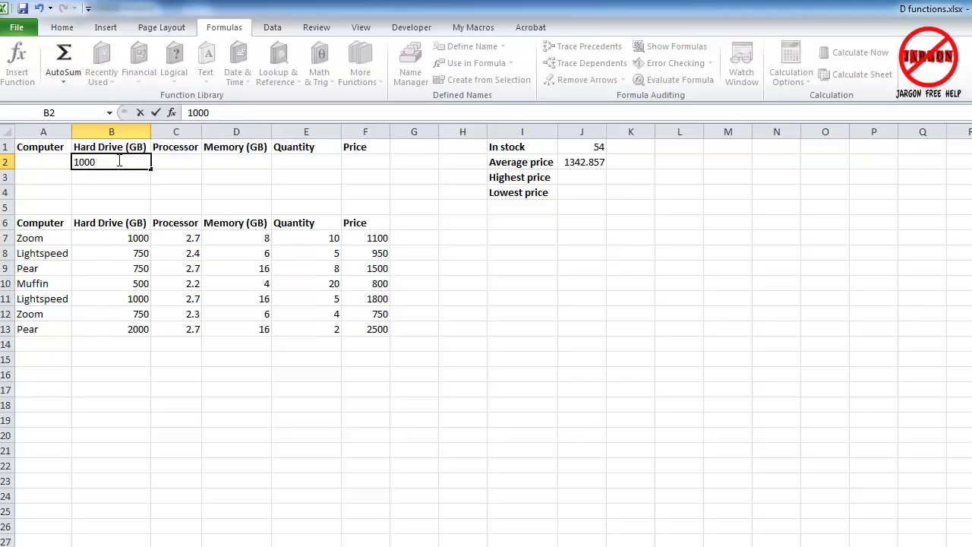
key("Return")
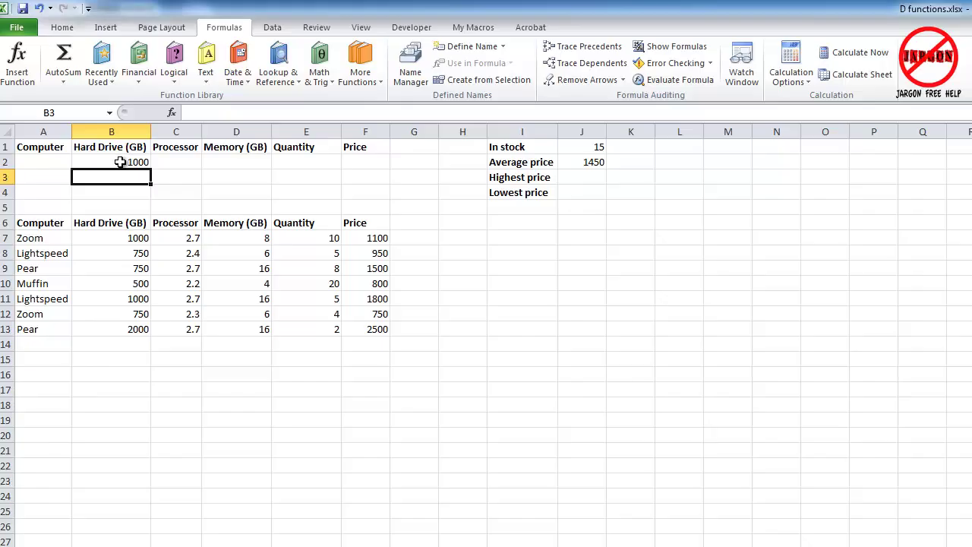
left_click(120, 163)
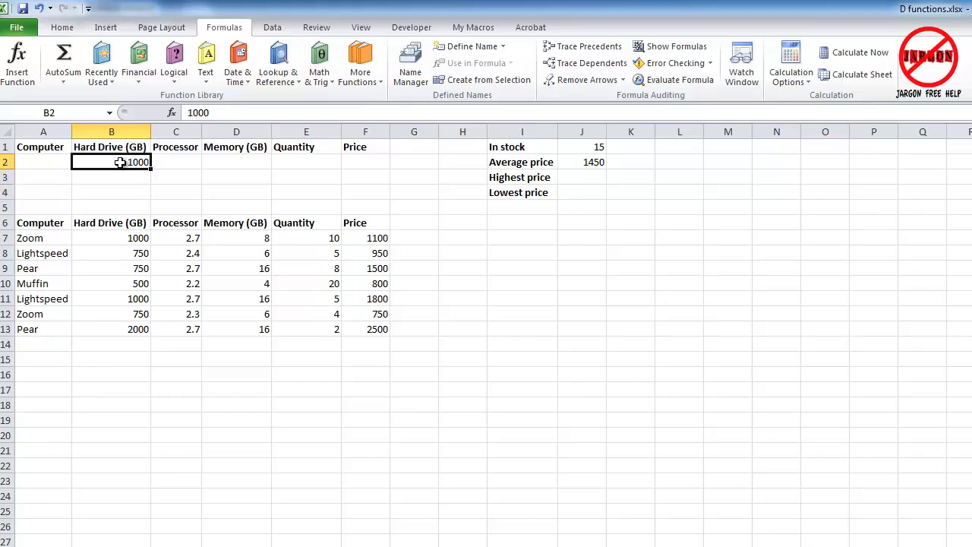
key("BackSpace")
key("Return")
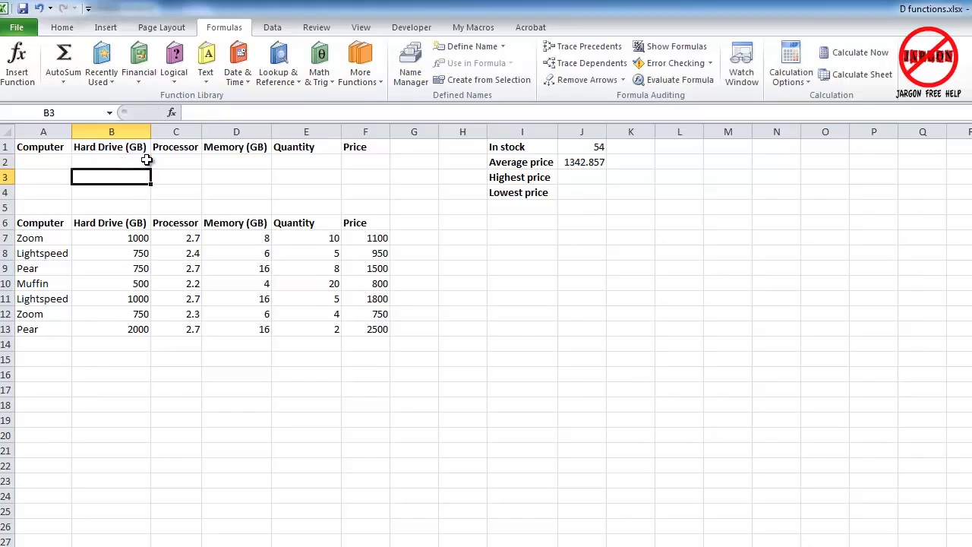
- Test the Price criterion in F2 with <1000 and with >1000
left_click(364, 163)
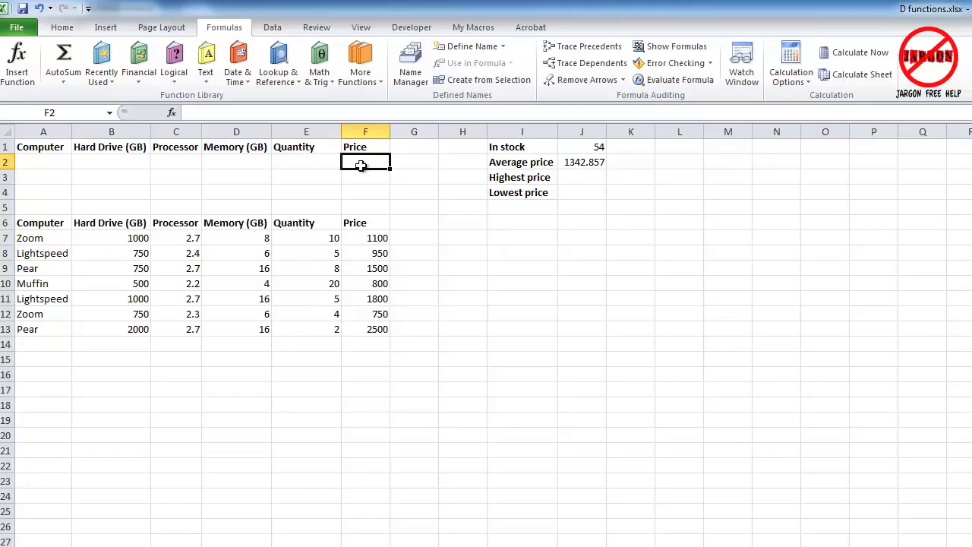
type("<1000")
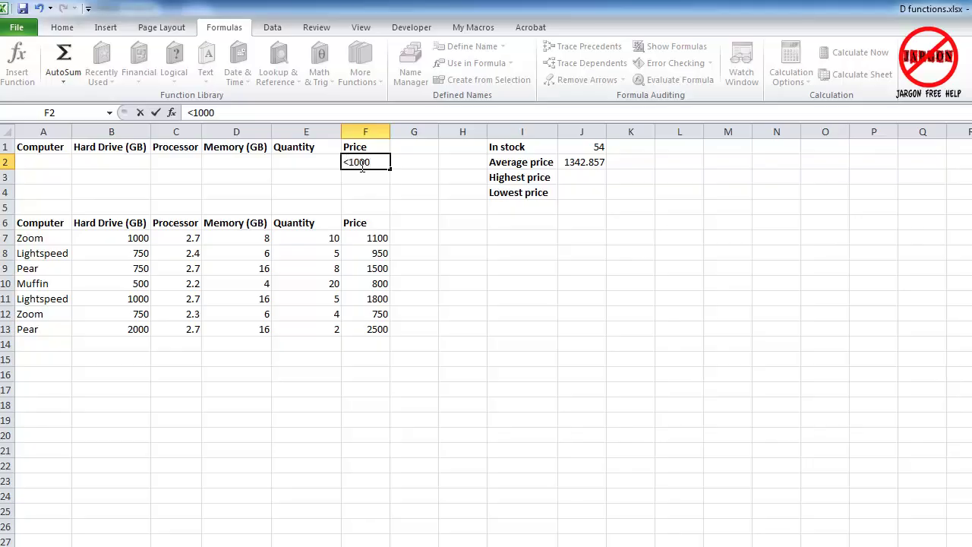
key("Return")
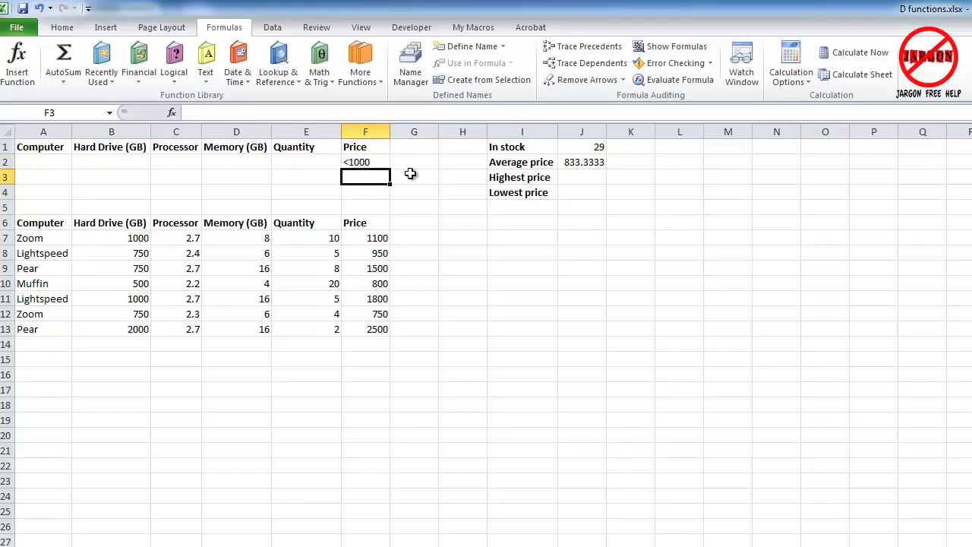
left_click(348, 163)
type(">1000")
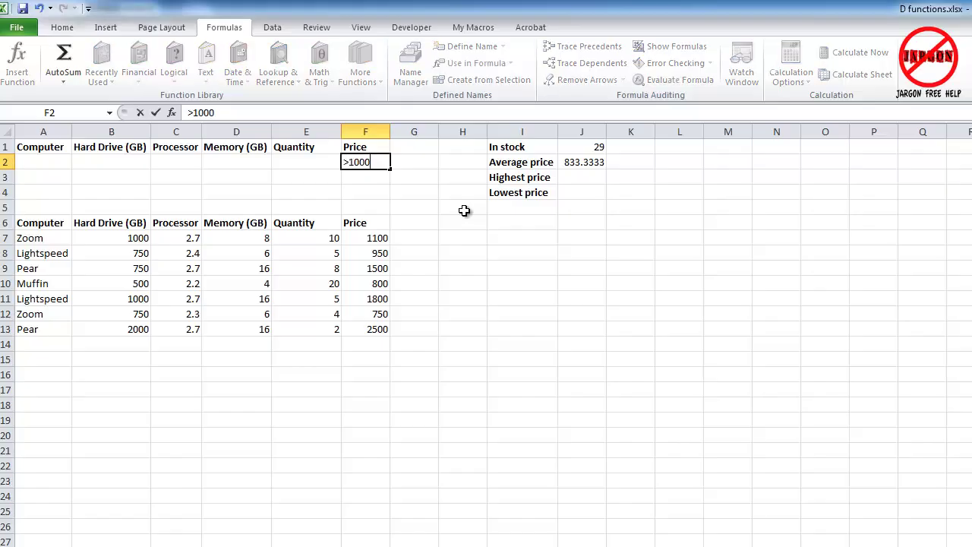
key("Return")
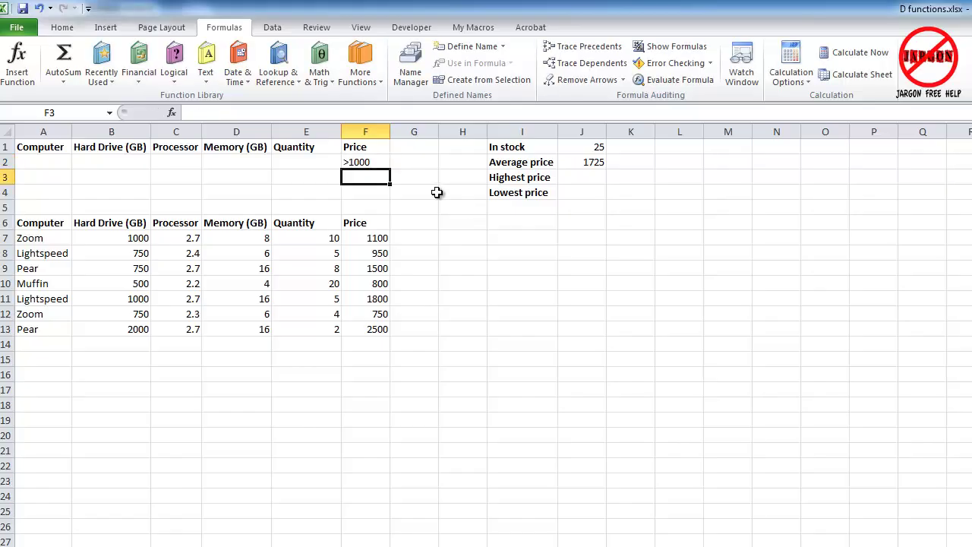
- Change the Price criterion in F2 to >=1000 to include computers priced at exactly 1000
left_click(363, 165)
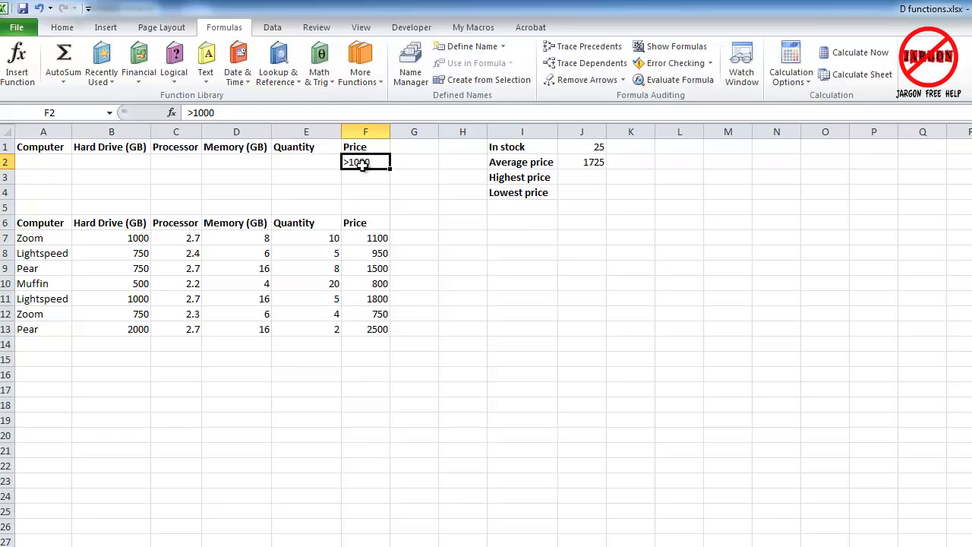
type(">")
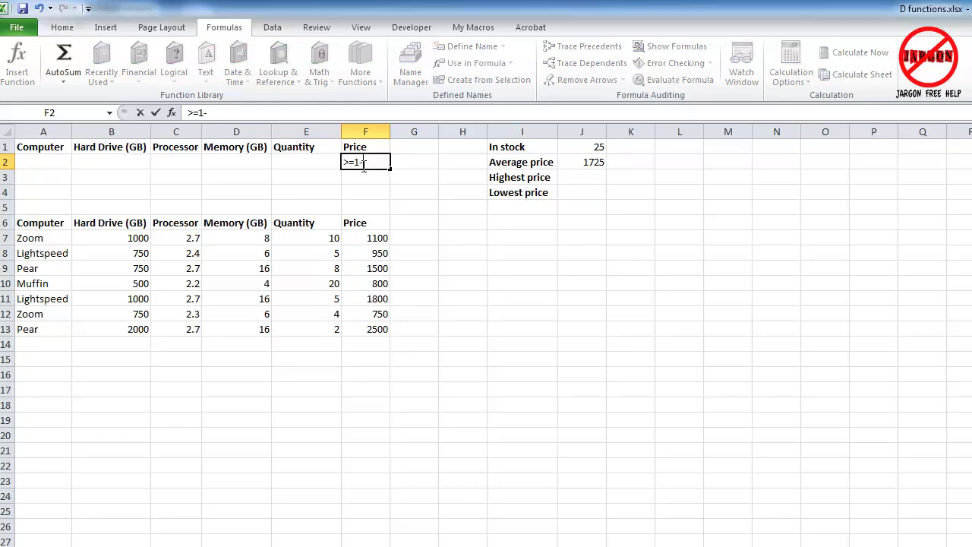
type("=1000")
key("Return")
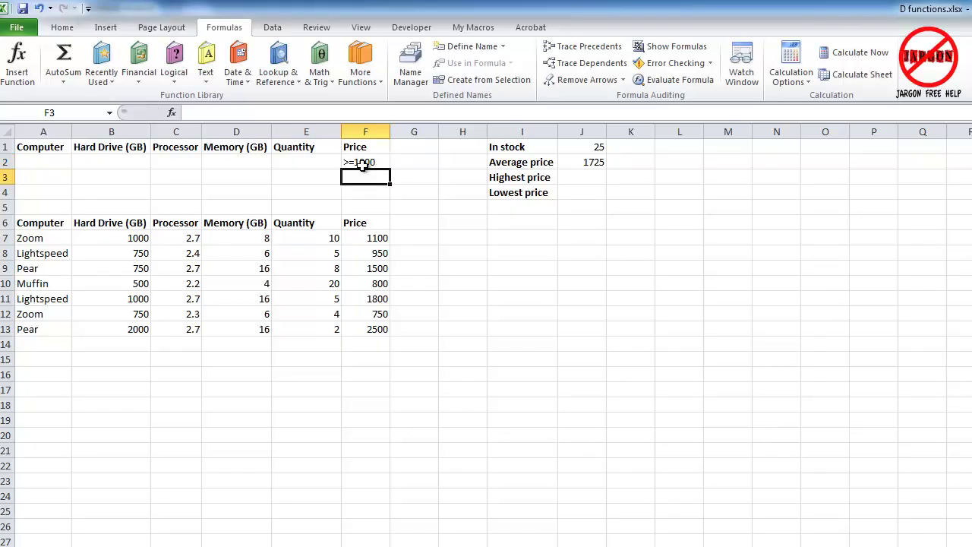
left_click(408, 147)
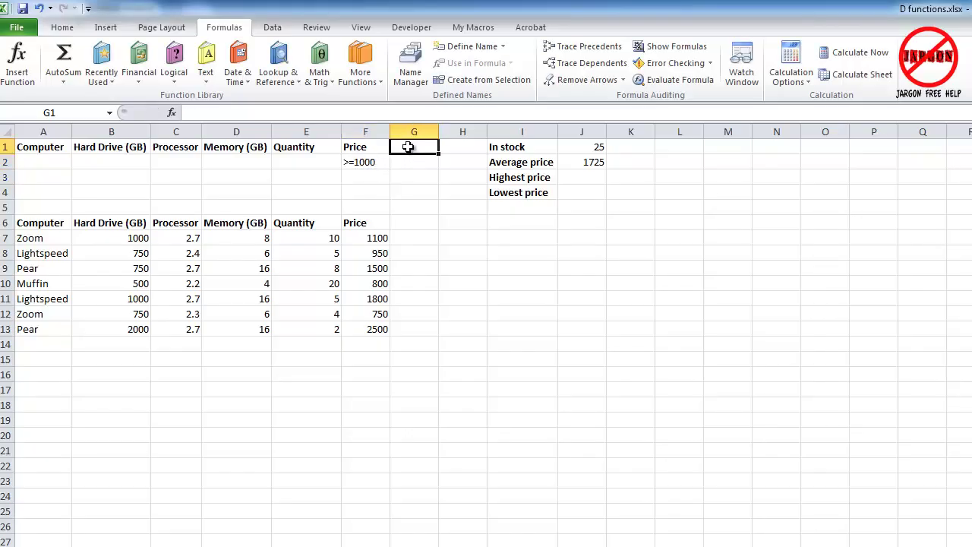
- Set the Price criterion in F2 to >=700 as the lower limit of a price range
left_click(366, 165)
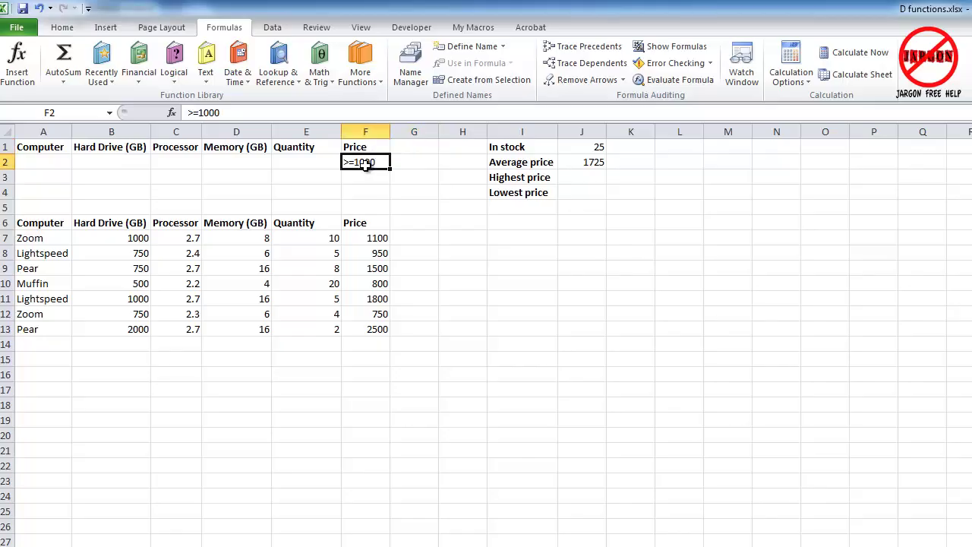
type(">=500")
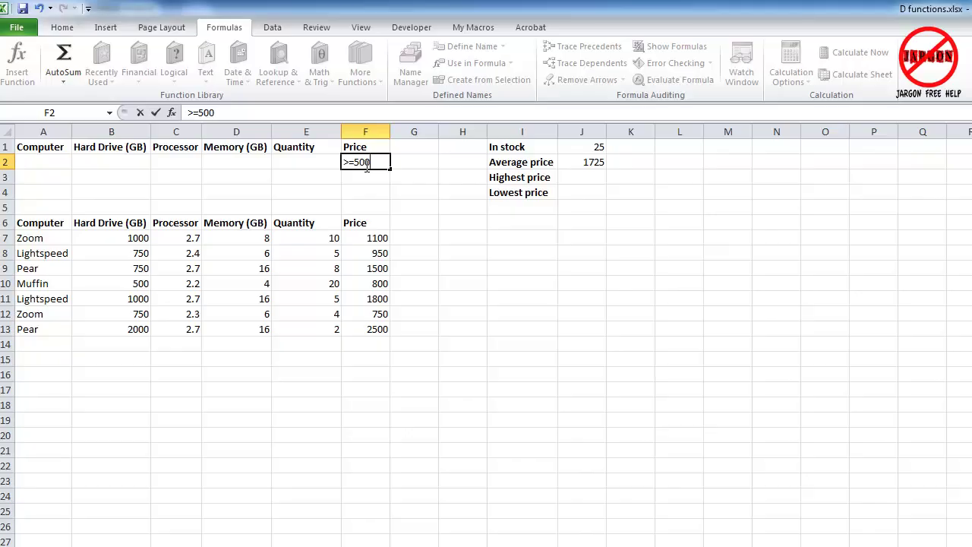
key("BackSpace")
key("BackSpace")
key("BackSpace")
type("700")
key("Tab")
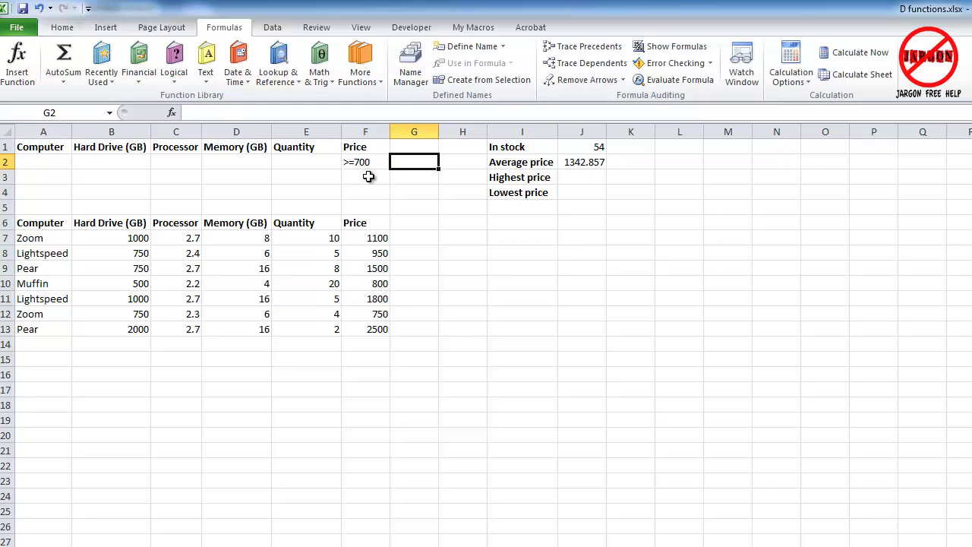
- Add a second Price criteria column in G1 and enter <=1000 in G2 as the upper limit
key("Up")
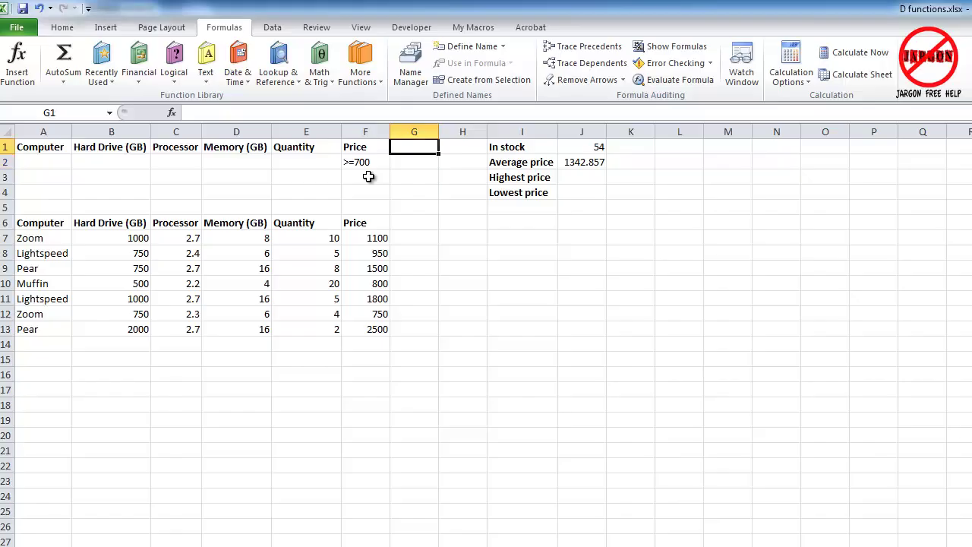
type("Price")
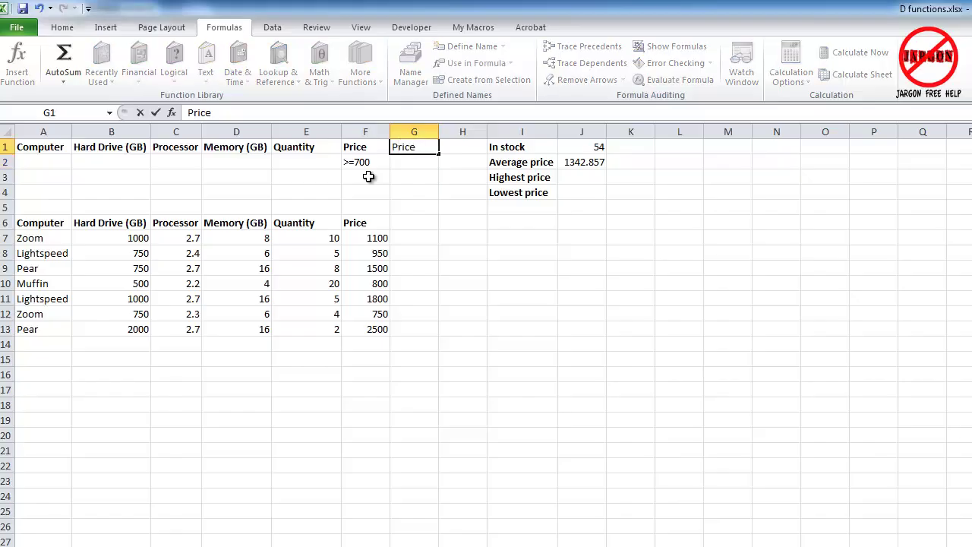
key("Return")
type("<")
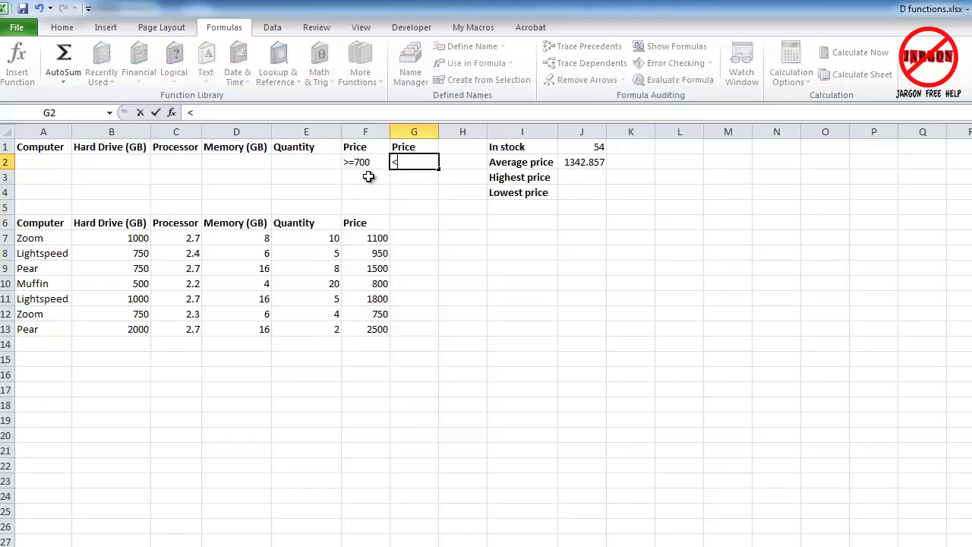
type("=1000")
left_click(368, 176)
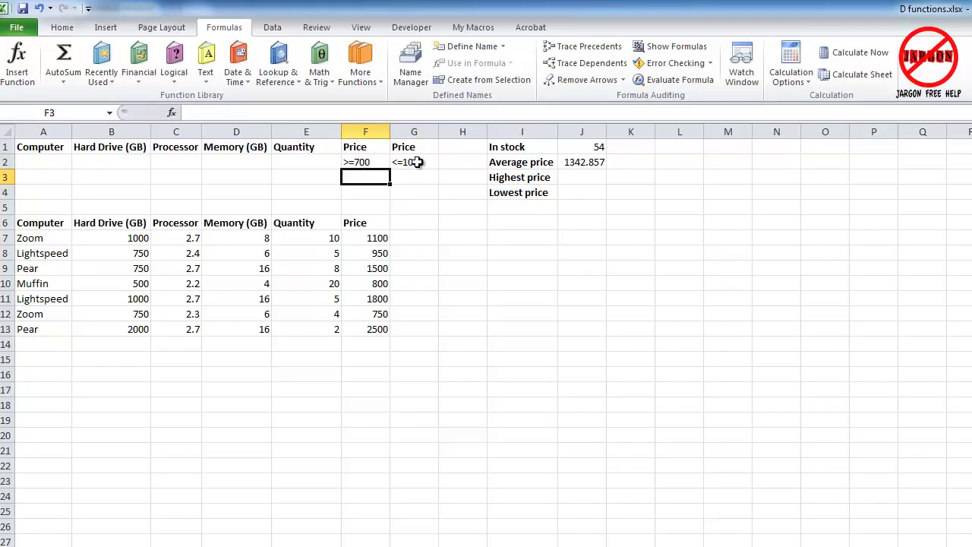
- Extend the criteria range of the In stock DSUM formula in J1 to A1:G2
left_click(585, 148)
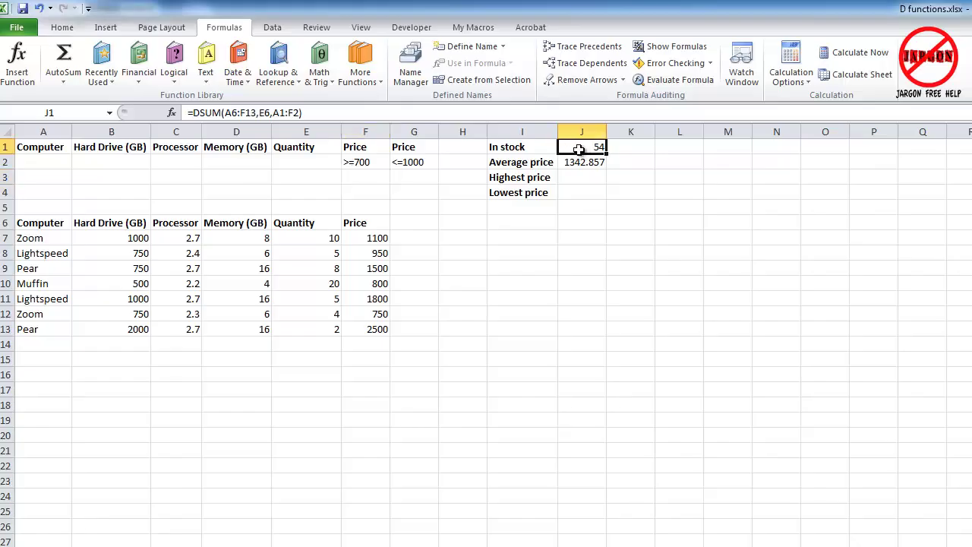
left_click(173, 114)
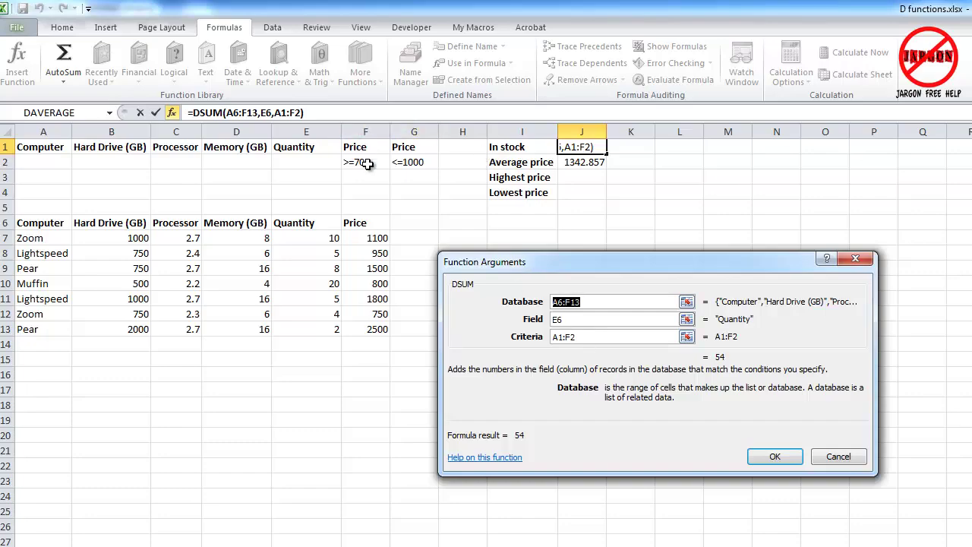
double_click(589, 337)
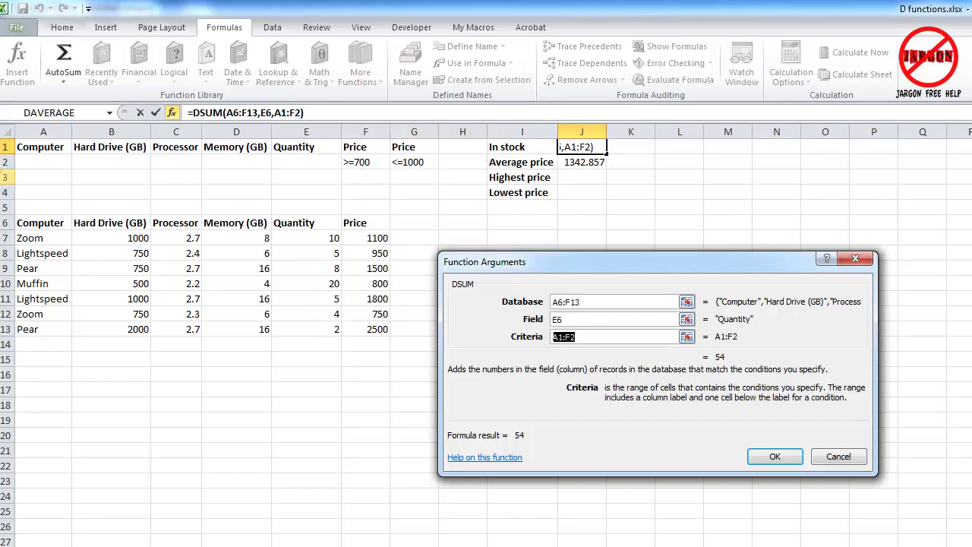
left_click_drag(41, 146, 410, 161)
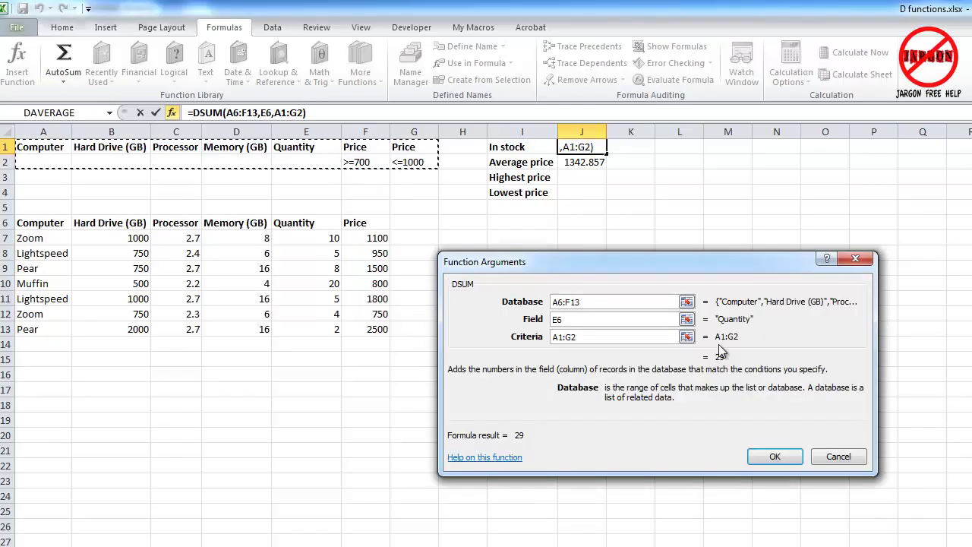
left_click(773, 458)
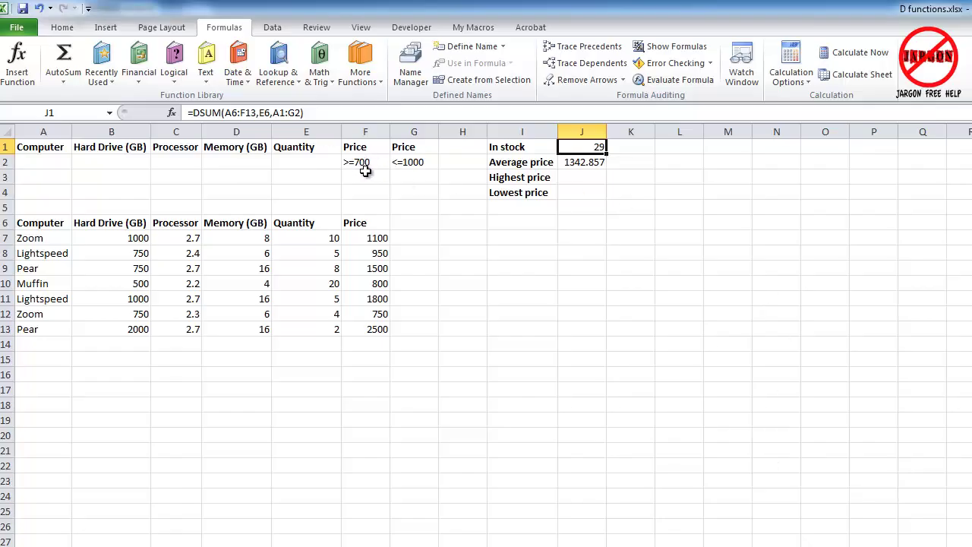
- Clear both Price criteria in F2 and G2
left_click_drag(365, 161, 410, 162)
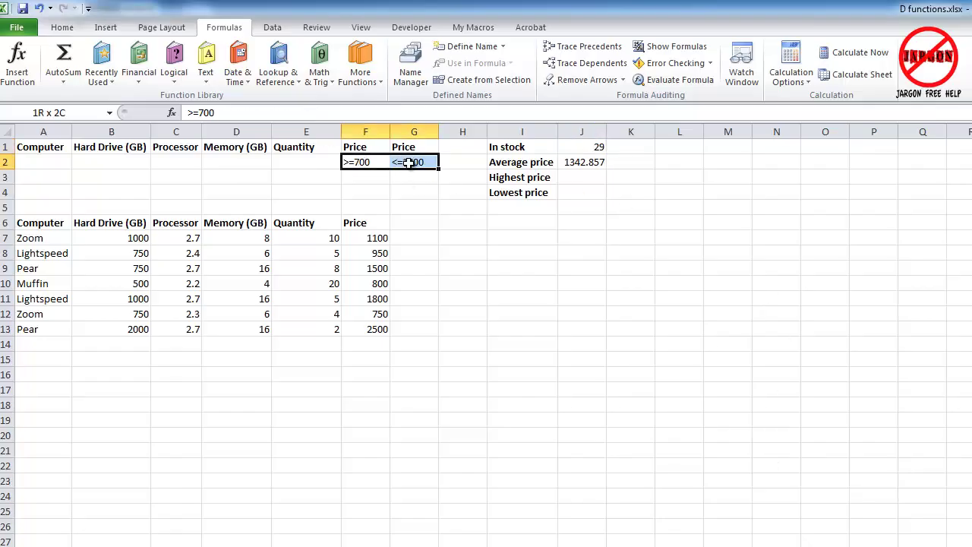
key("BackSpace")
left_click(410, 163)
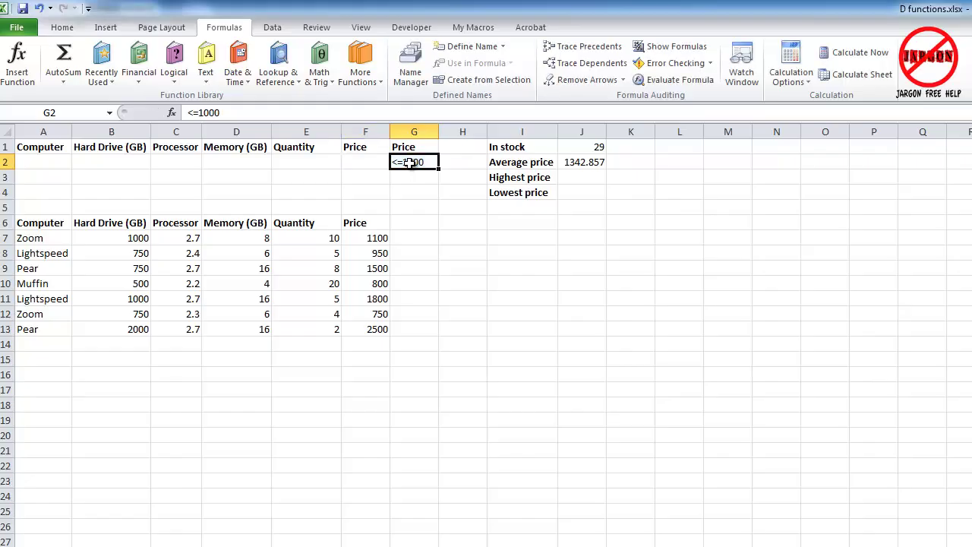
key("BackSpace")
key("Return")
- Enter pear as the Computer criterion in A2
key("Left")
key("Left")
key("Left")
key("Left")
key("Left")
key("Left")
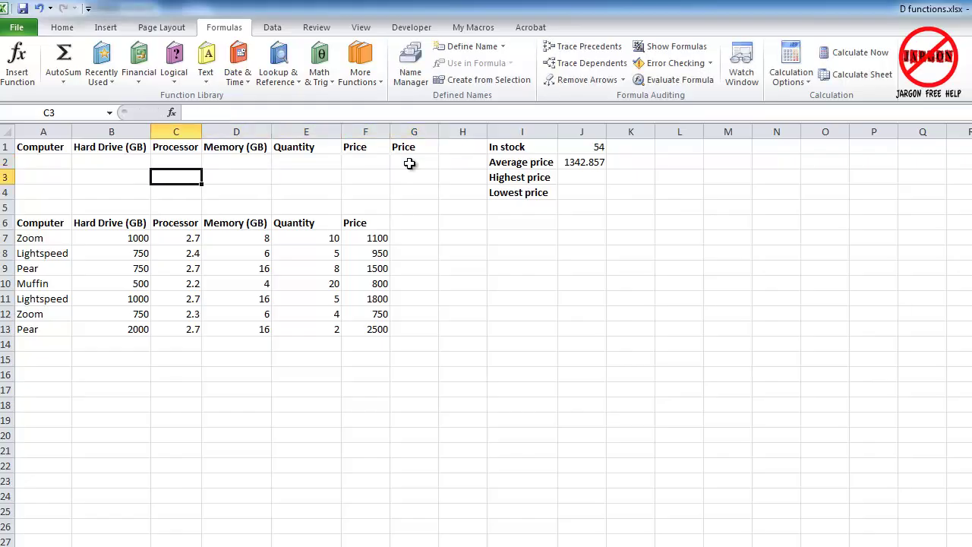
key("Up")
type("pear")
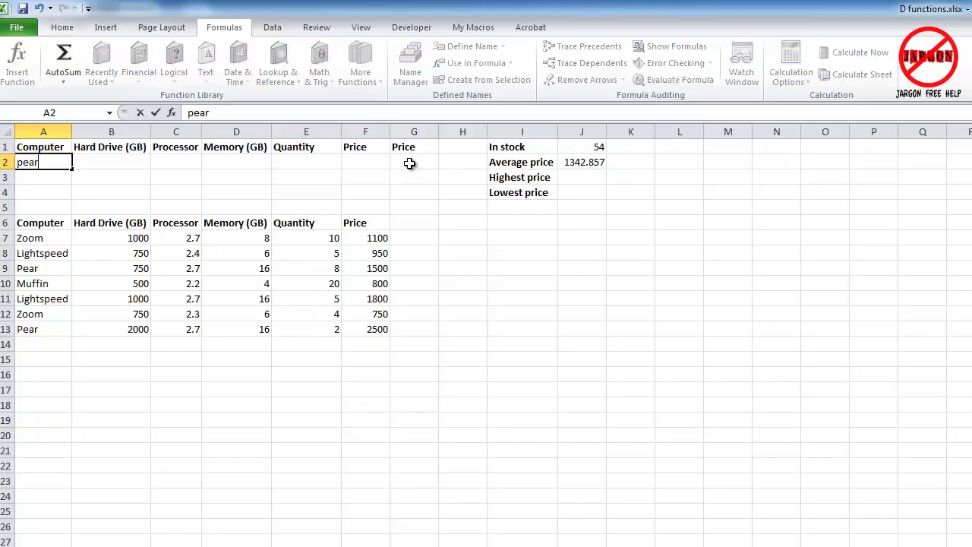
key("Return")
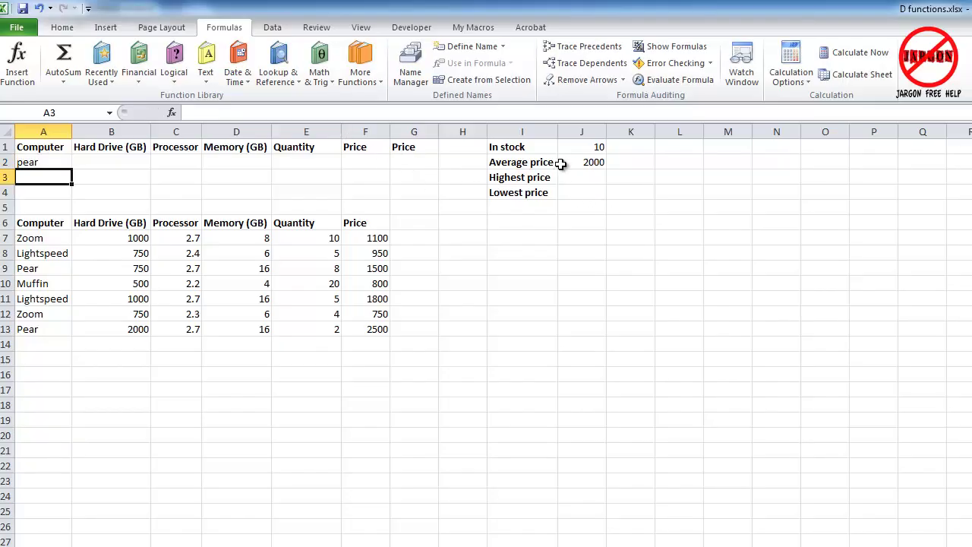
- Insert a DMAX function in J3 for the highest price, with database A6:F13, field F6 and criteria A1:G2
left_click(592, 180)
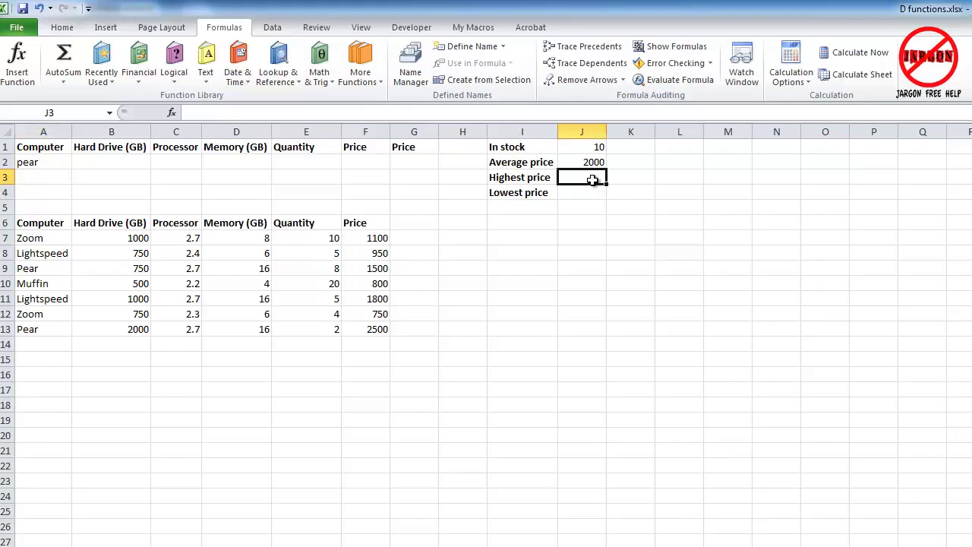
left_click(173, 114)
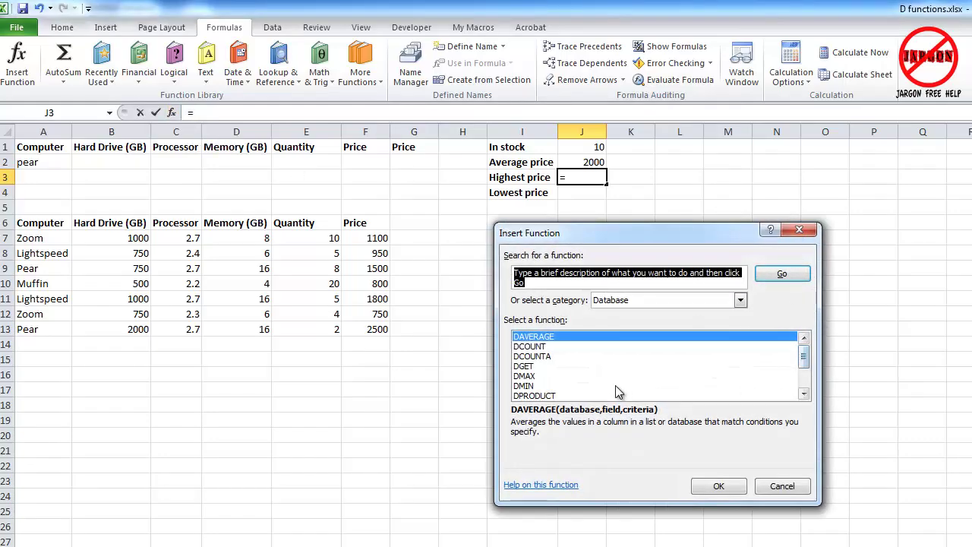
left_click(523, 376)
left_click(699, 484)
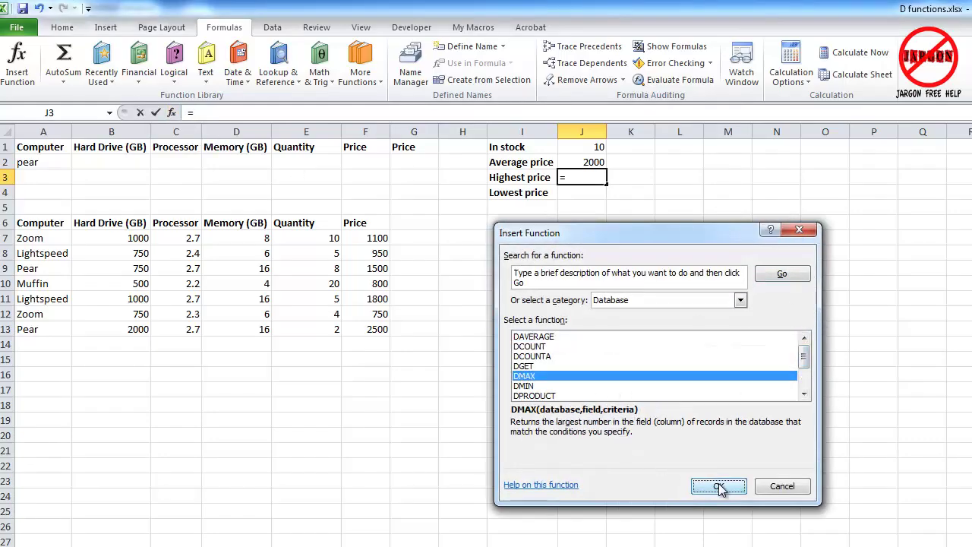
left_click_drag(46, 223, 355, 324)
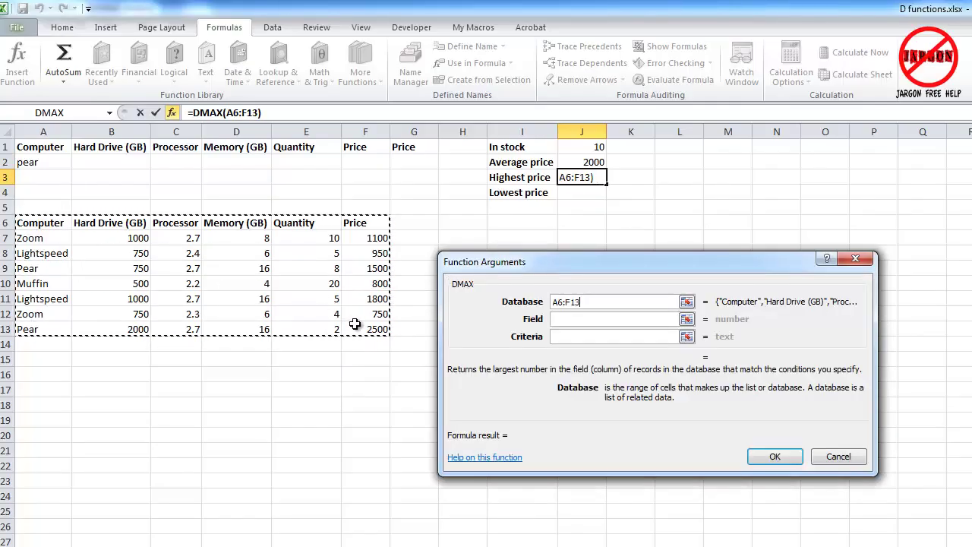
left_click(596, 319)
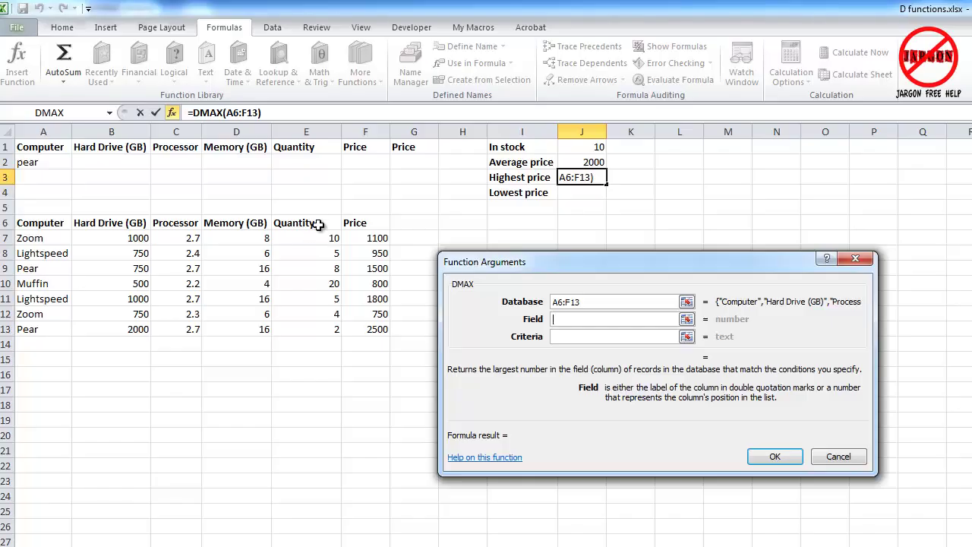
left_click(359, 223)
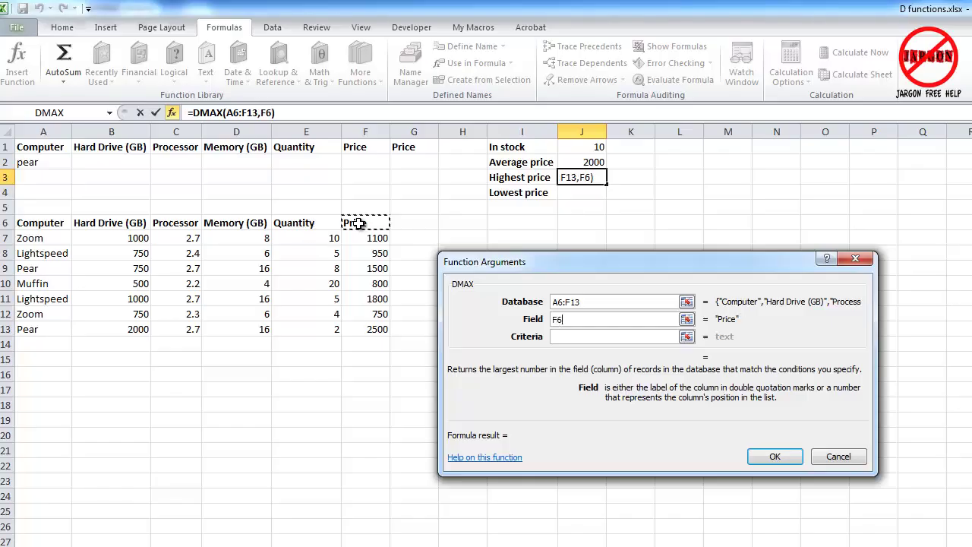
left_click(574, 336)
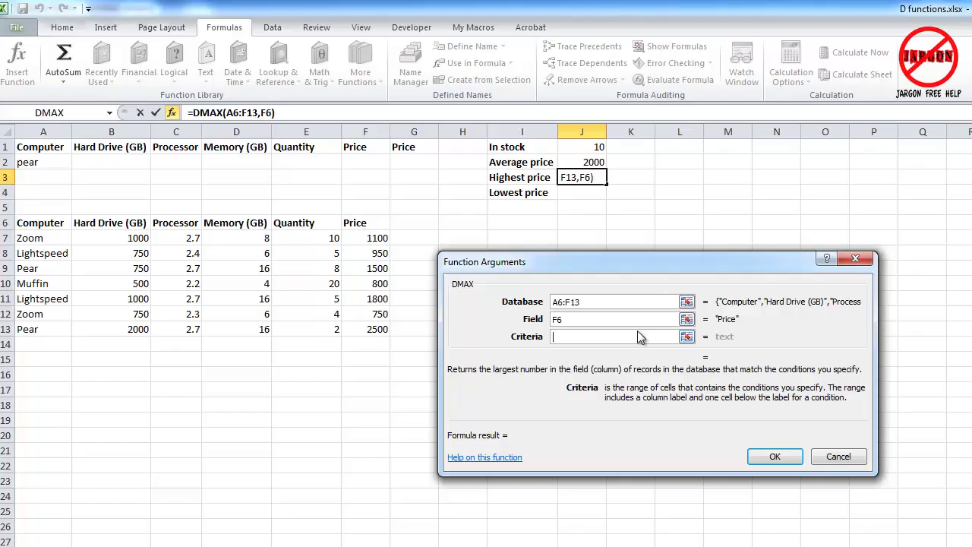
left_click_drag(47, 149, 412, 164)
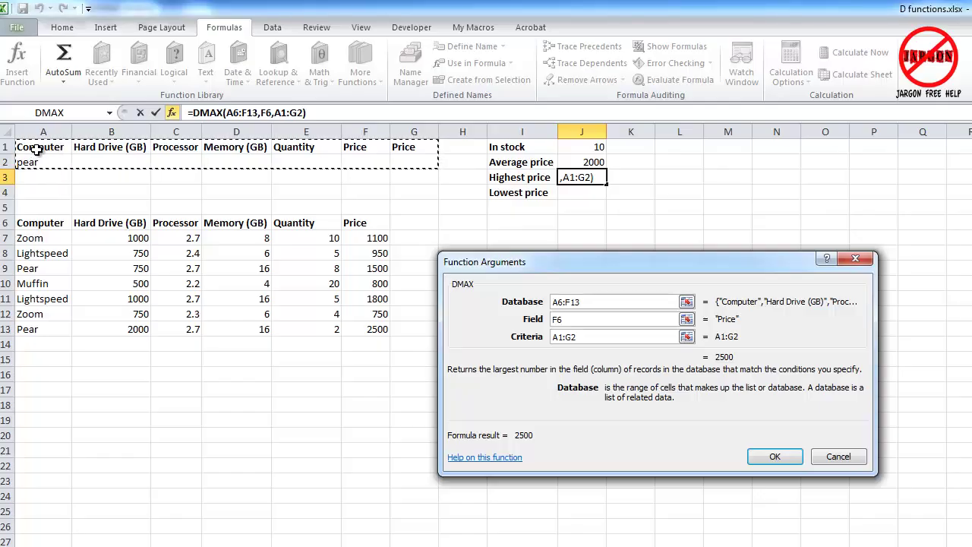
left_click(774, 456)
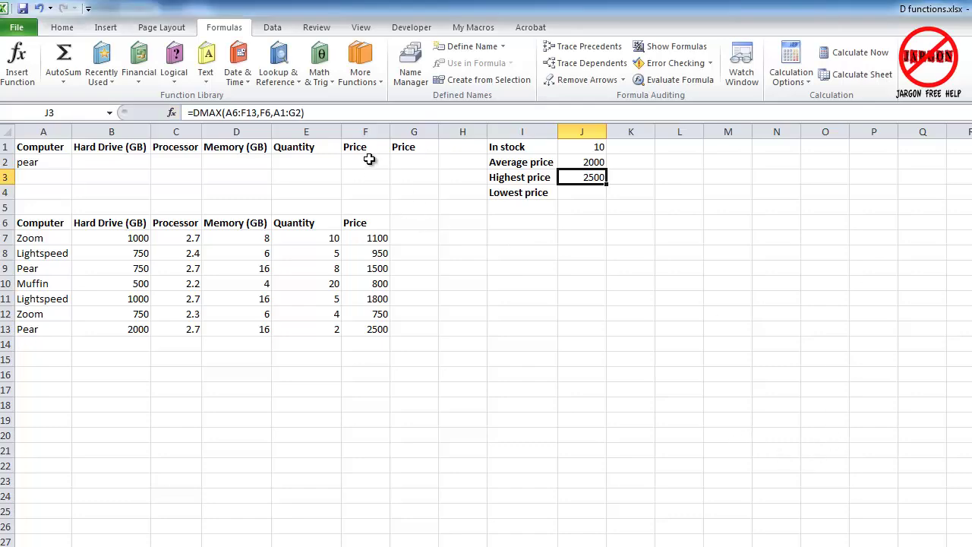
- Enter >1000 as the Hard Drive (GB) criterion in B2
left_click(101, 161)
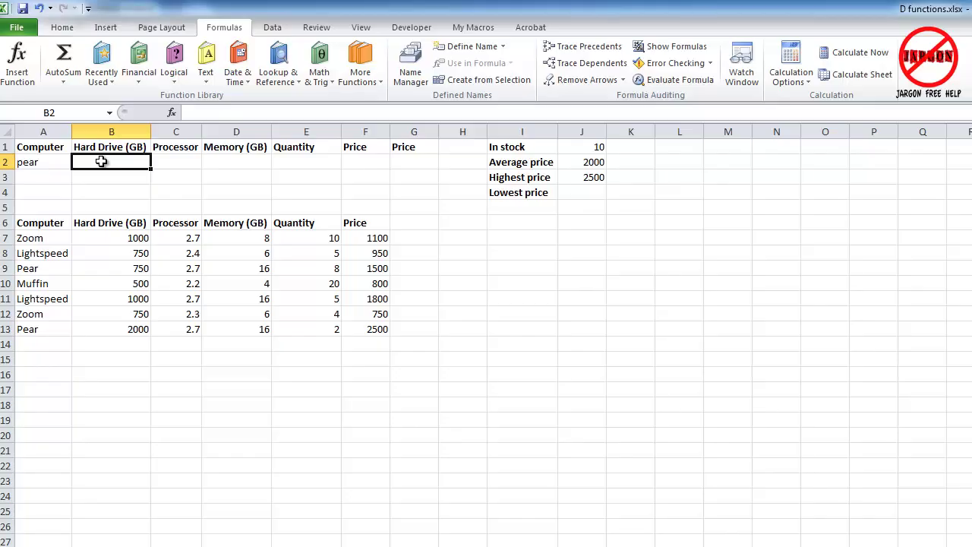
type(">1")
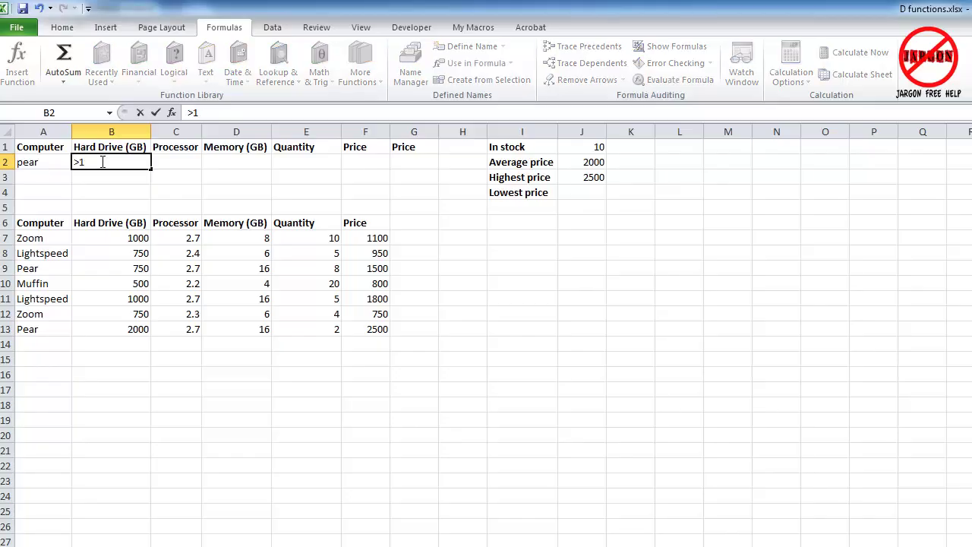
type("000")
key("Return")
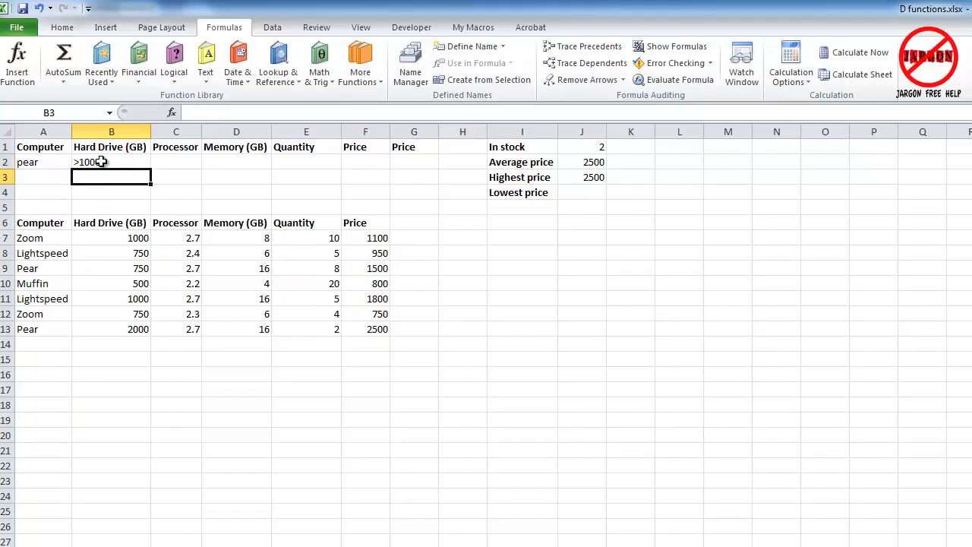
left_click(101, 162)
left_click(47, 163)
left_click(99, 164)
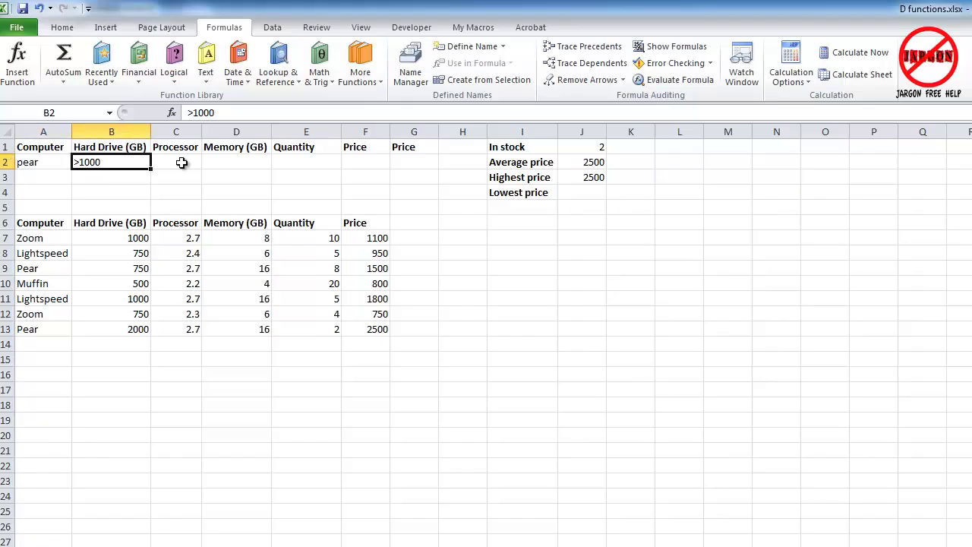
left_click(182, 163)
left_click(228, 160)
left_click(322, 165)
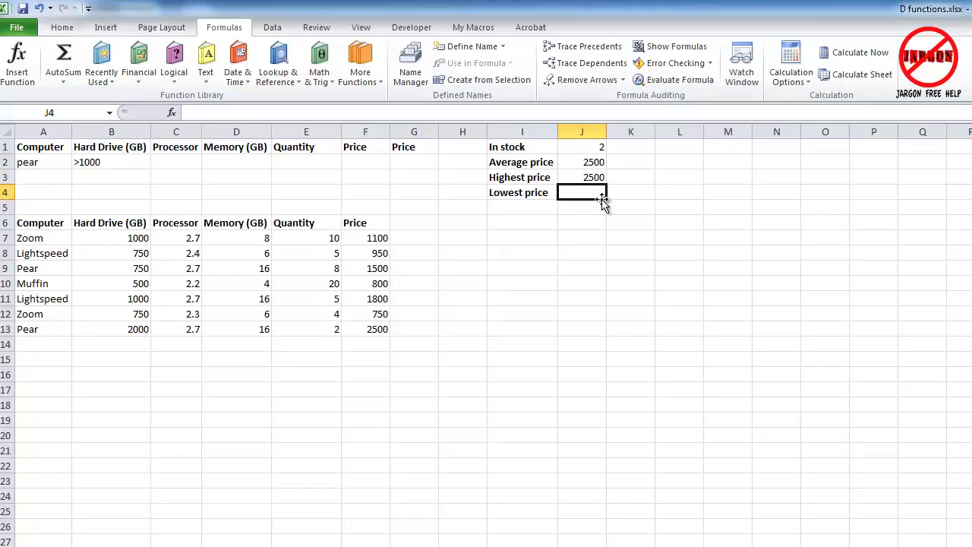
- Insert a DMIN function in J4 for the lowest price, with database A6:F13, field F6 and criteria A1:G2
left_click(172, 114)
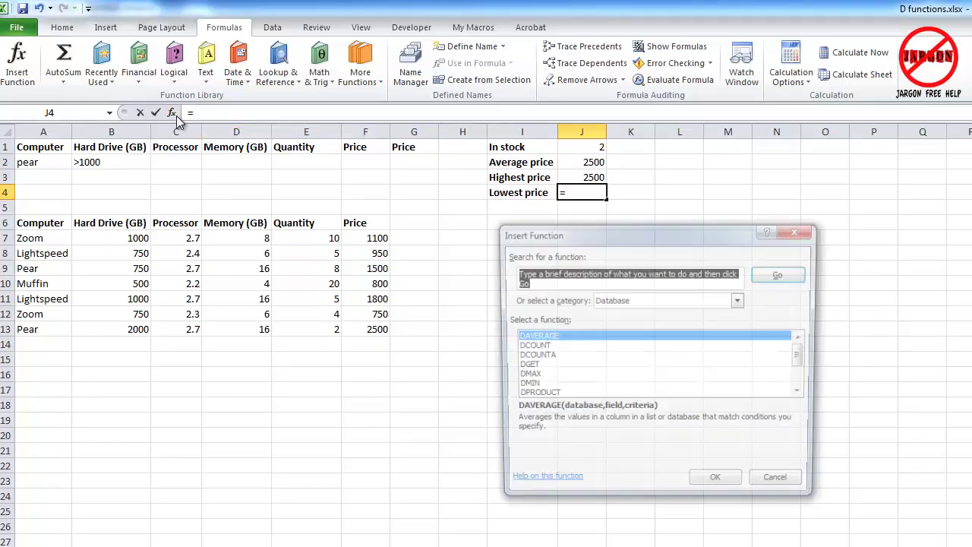
left_click(523, 385)
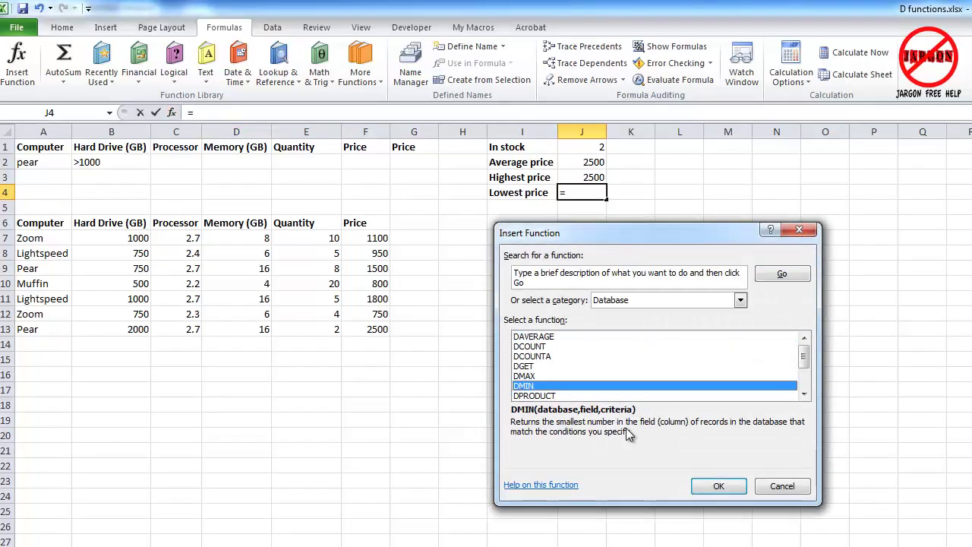
left_click(728, 486)
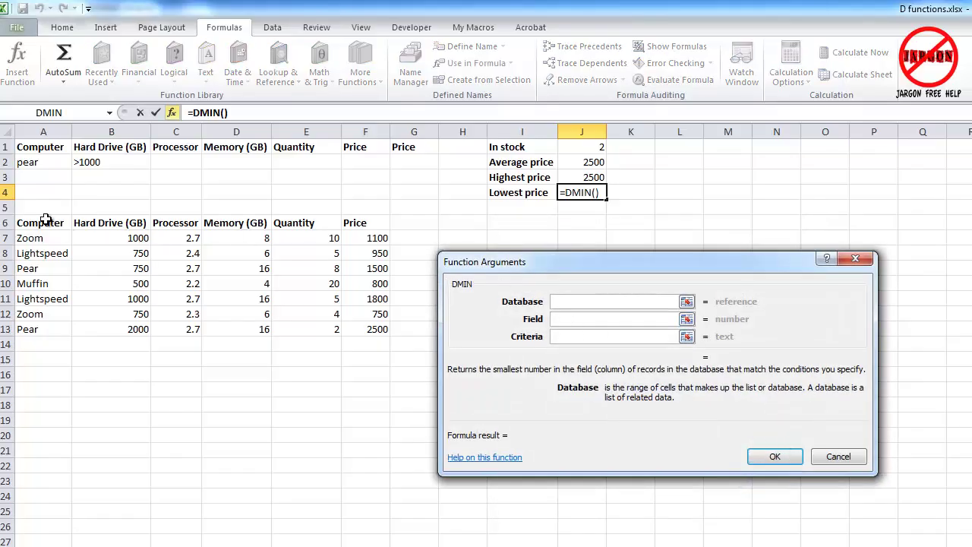
mouse_move(47, 223)
left_mouse_down()
mouse_move(131, 225)
mouse_move(370, 316)
mouse_move(375, 328)
left_mouse_up()
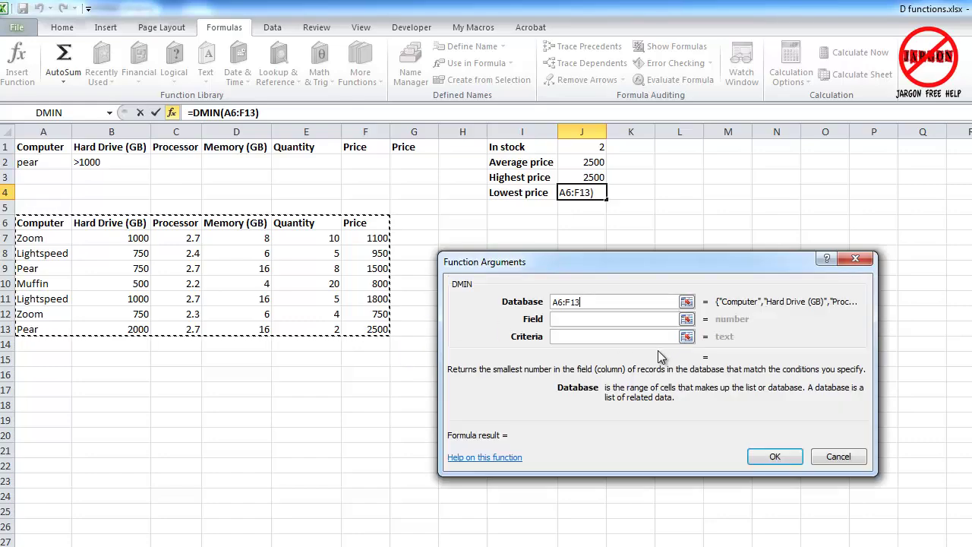
left_click(583, 320)
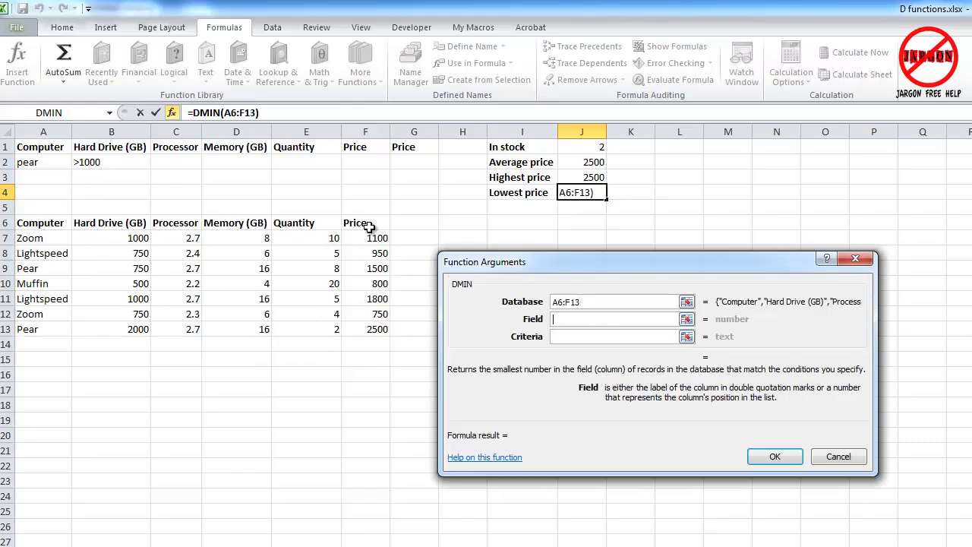
left_click(368, 223)
left_click(599, 337)
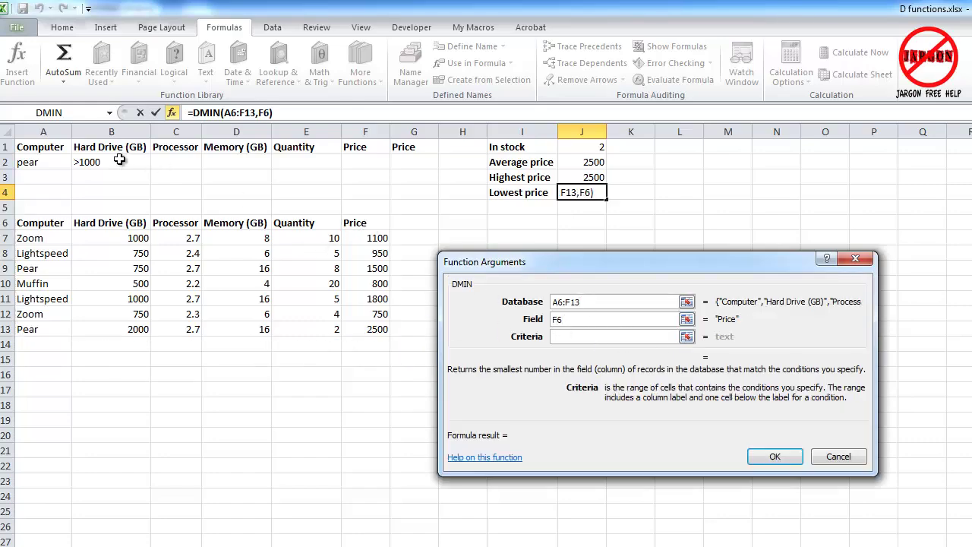
left_click_drag(41, 148, 418, 166)
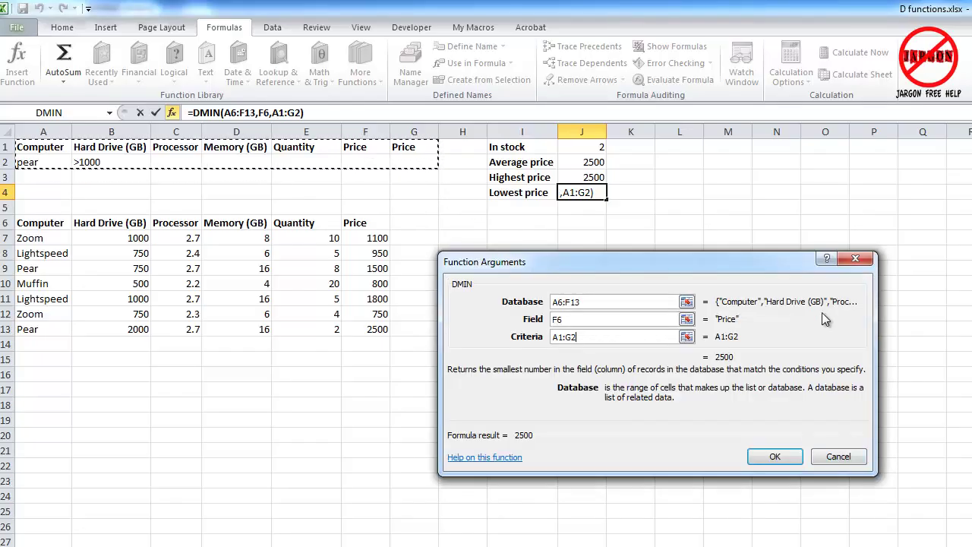
left_click(780, 455)
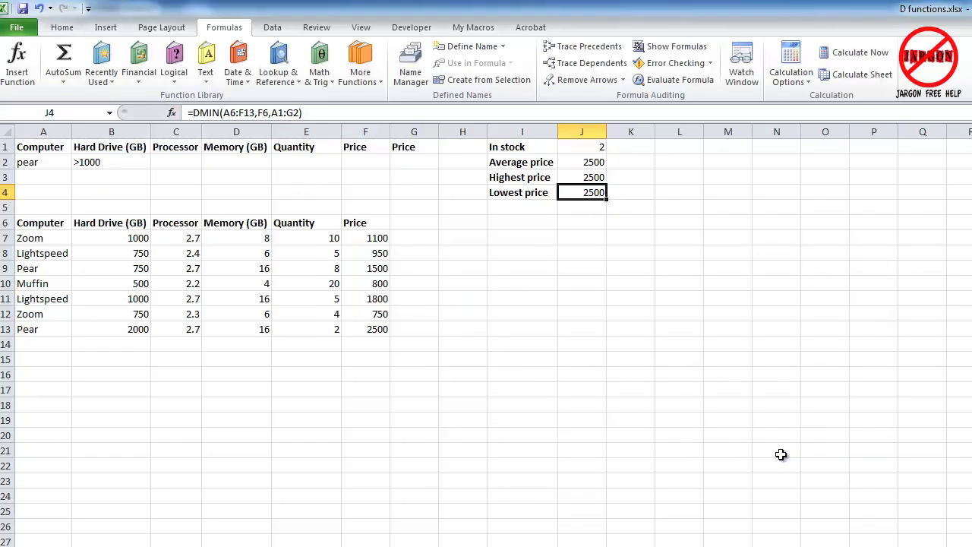
- Clear the Hard Drive (GB) criterion in B2
left_click(116, 173)
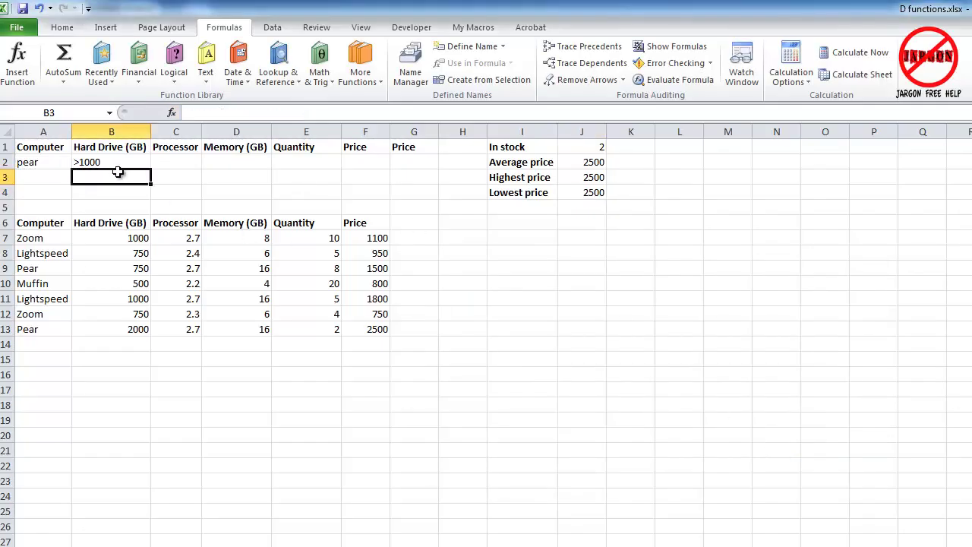
left_click(45, 179)
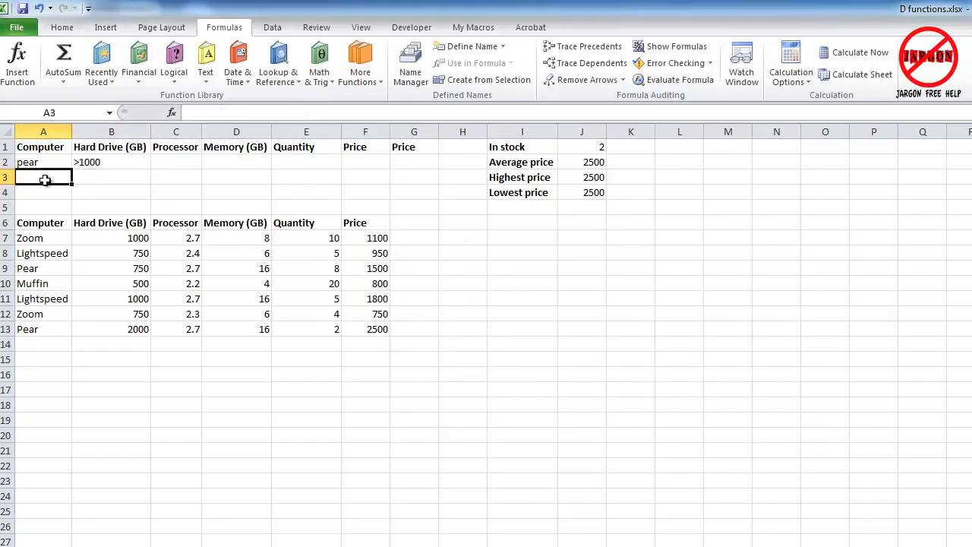
left_click(89, 162)
key("BackSpace")
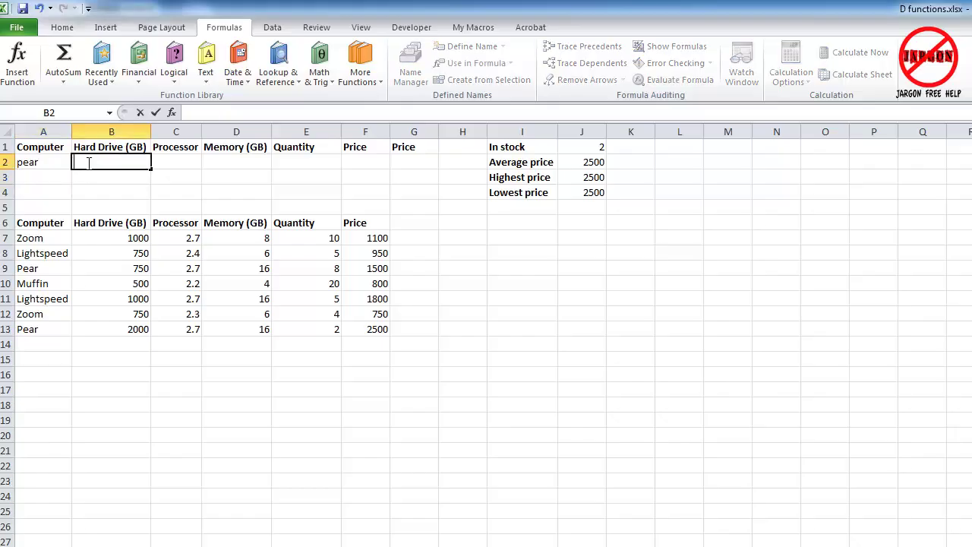
key("Return")
- Enter zoom as a second Computer criterion in A3, below pear
left_click(46, 177)
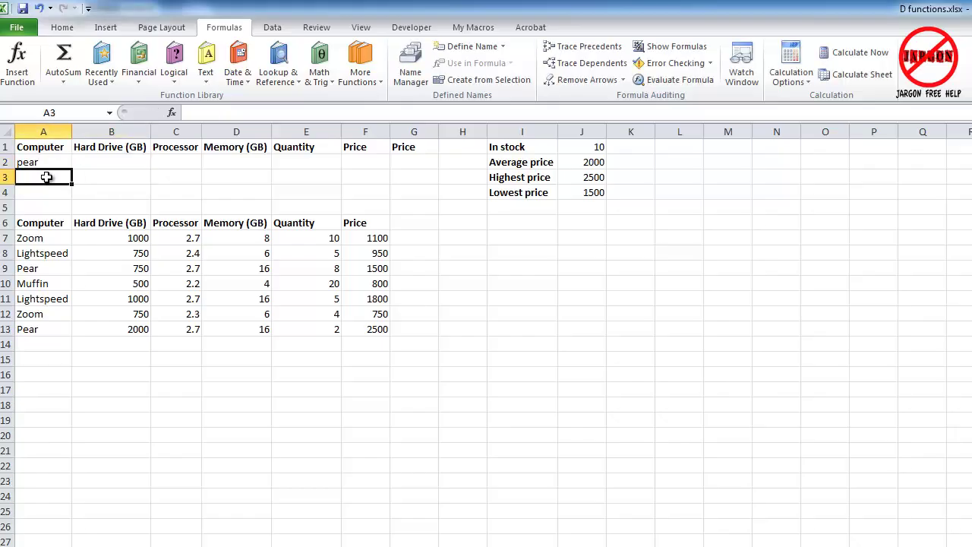
type("zoom")
key("Return")
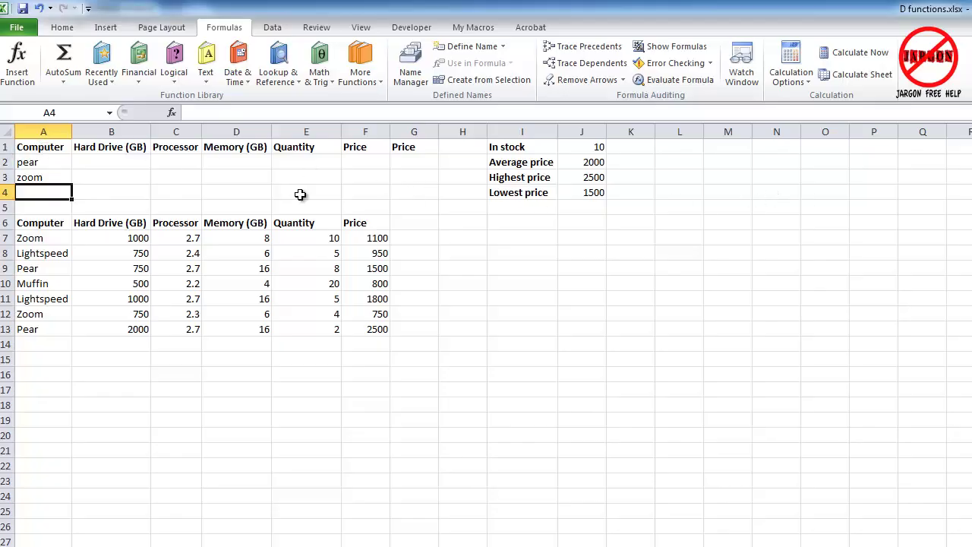
left_click_drag(19, 177, 410, 174)
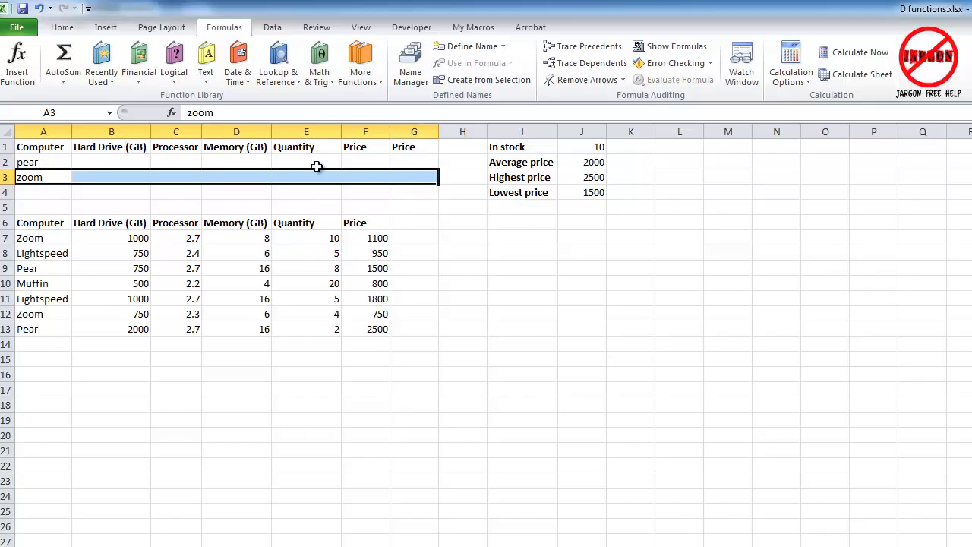
left_click(393, 160)
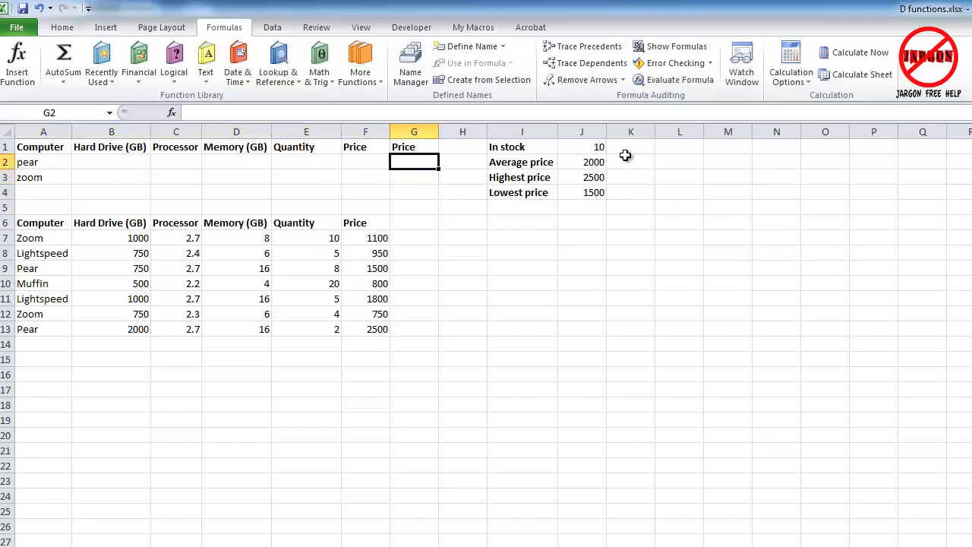
left_click(145, 178)
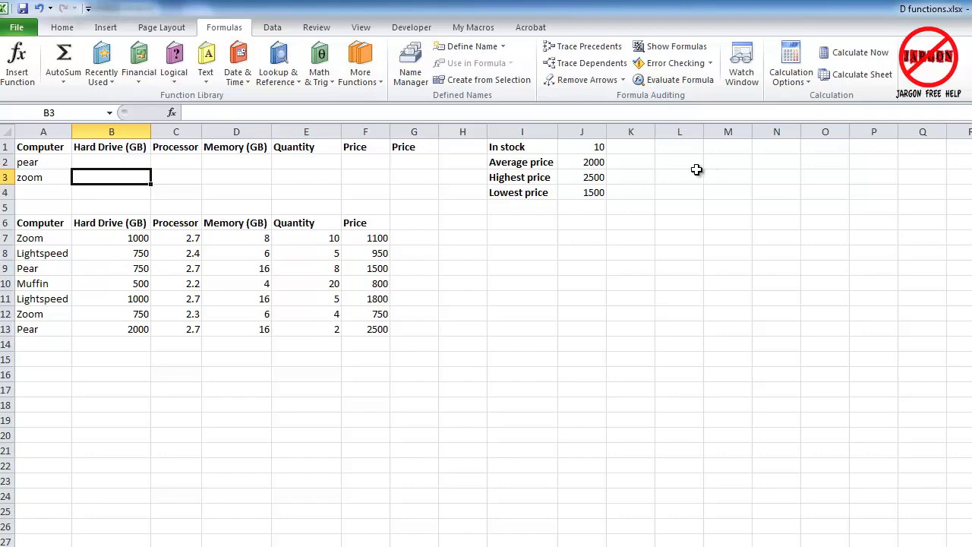
- Extend the criteria range of the In stock DSUM function in J1 to A1:G3
left_click(601, 148)
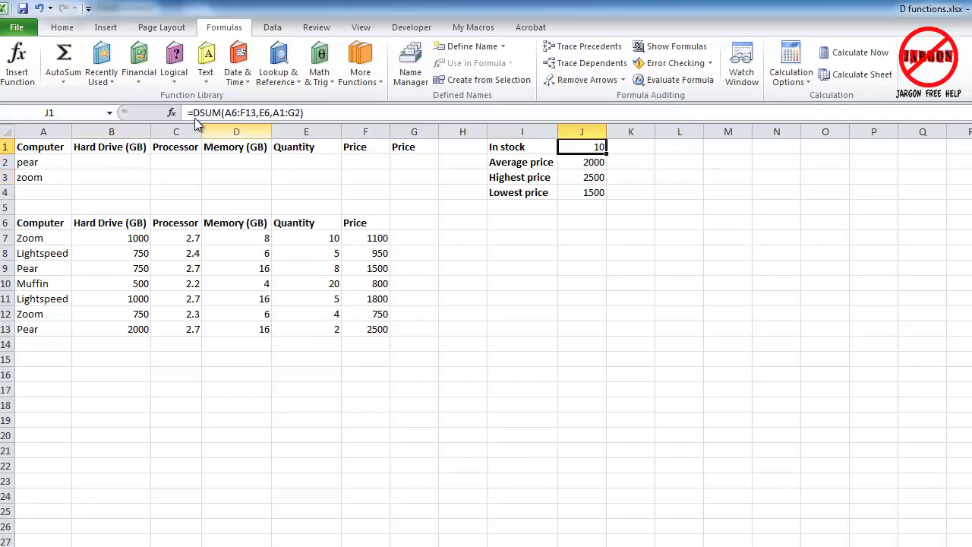
left_click(172, 113)
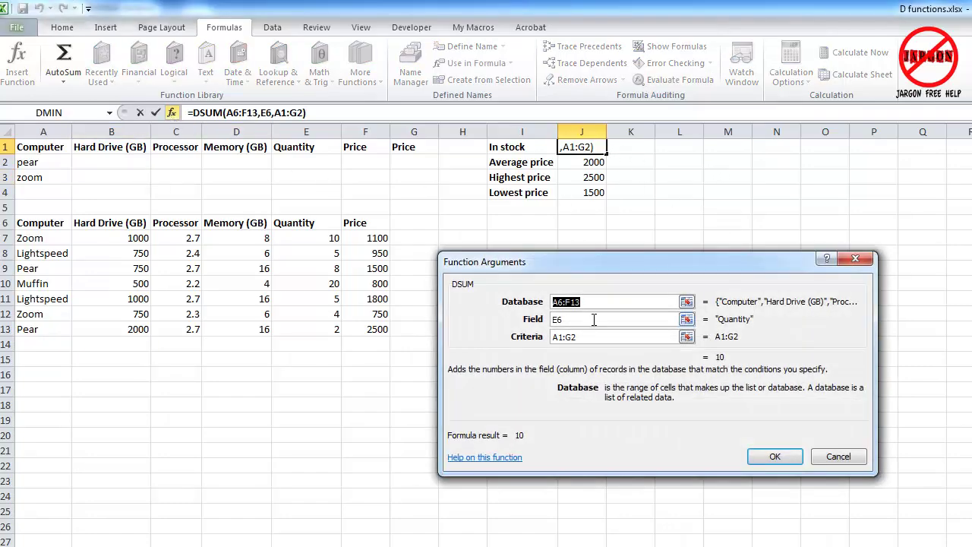
left_click(613, 338)
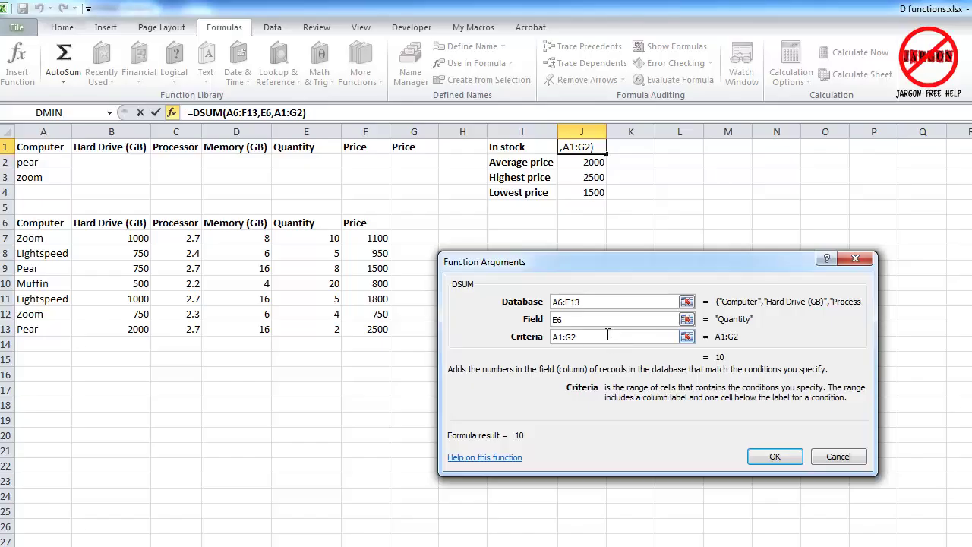
left_click_drag(612, 337, 552, 340)
left_click_drag(44, 148, 403, 183)
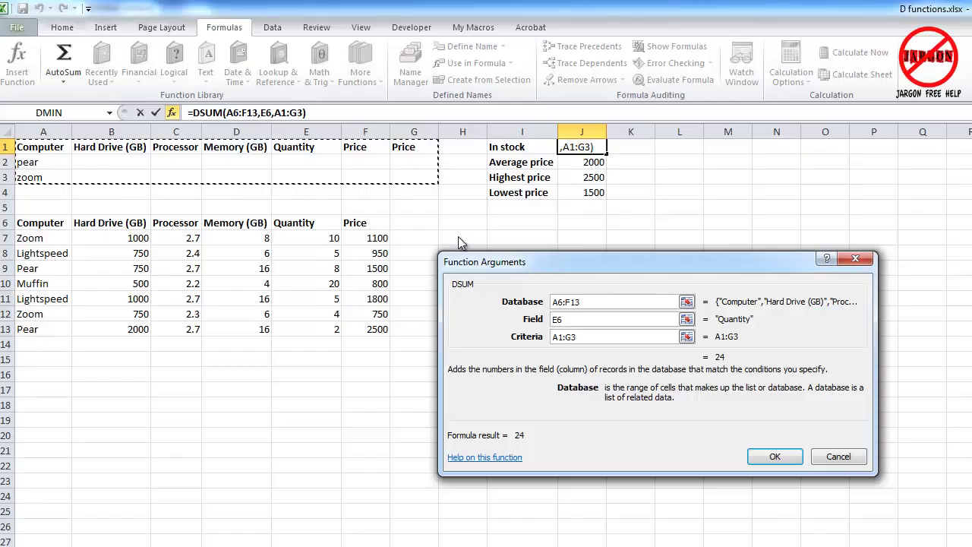
left_click(774, 456)
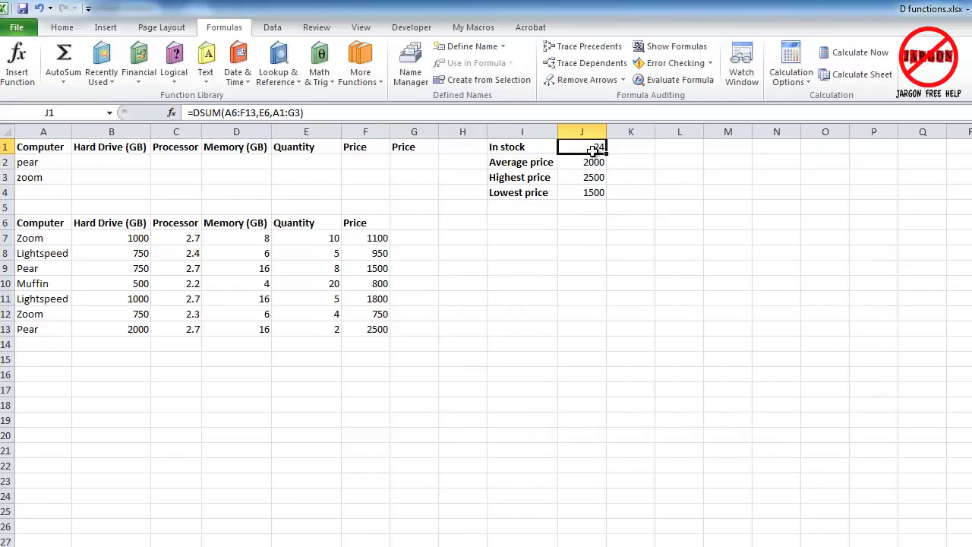
- Clear the second Computer criterion in A3
left_click(50, 177)
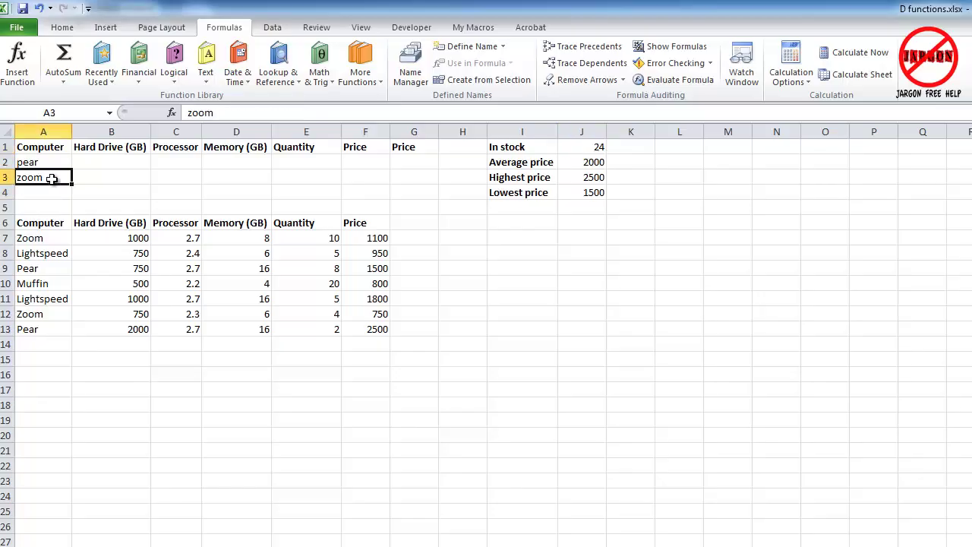
key("BackSpace")
key("Return")
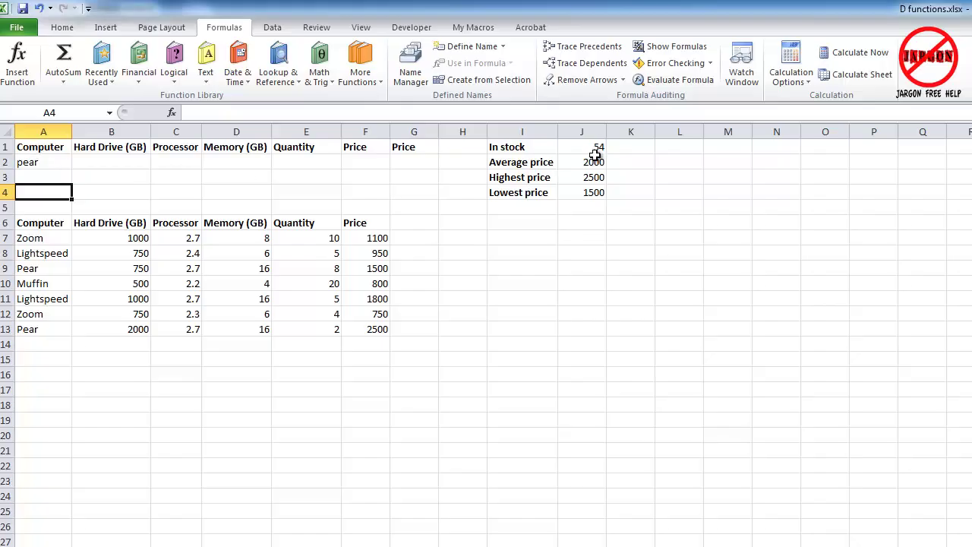
- Set the criteria range of the In stock DSUM function in J1 to A1:F2
left_click(573, 147)
left_click_drag(30, 146, 372, 165)
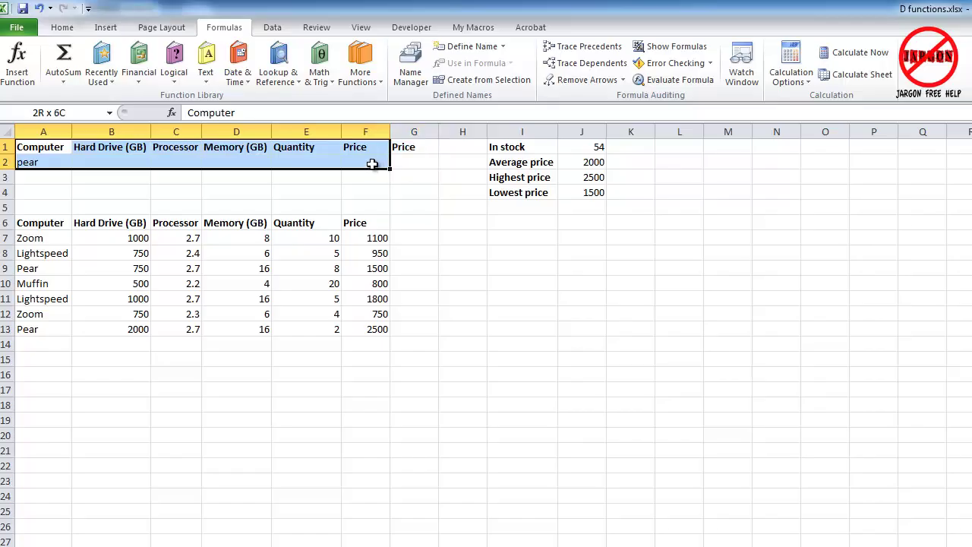
left_click_drag(372, 164, 372, 164)
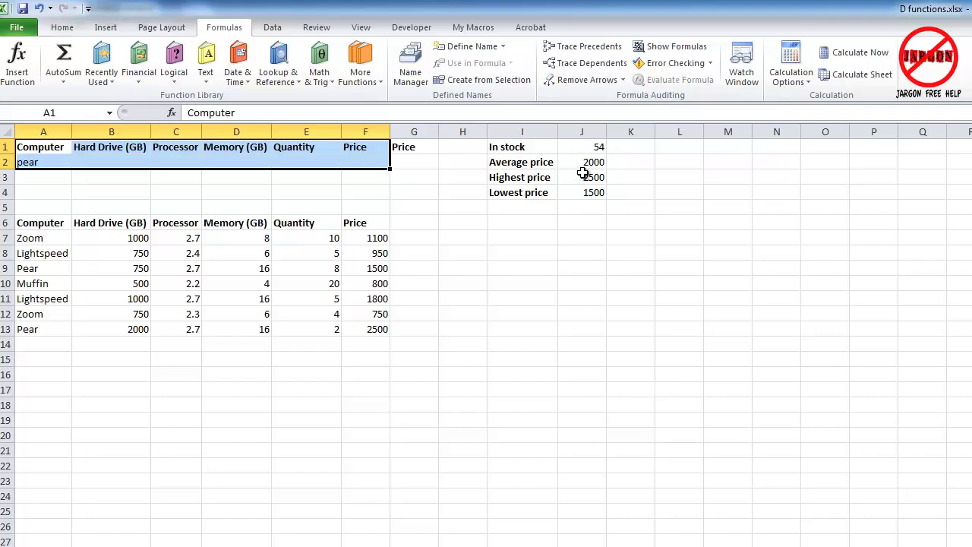
left_click(595, 149)
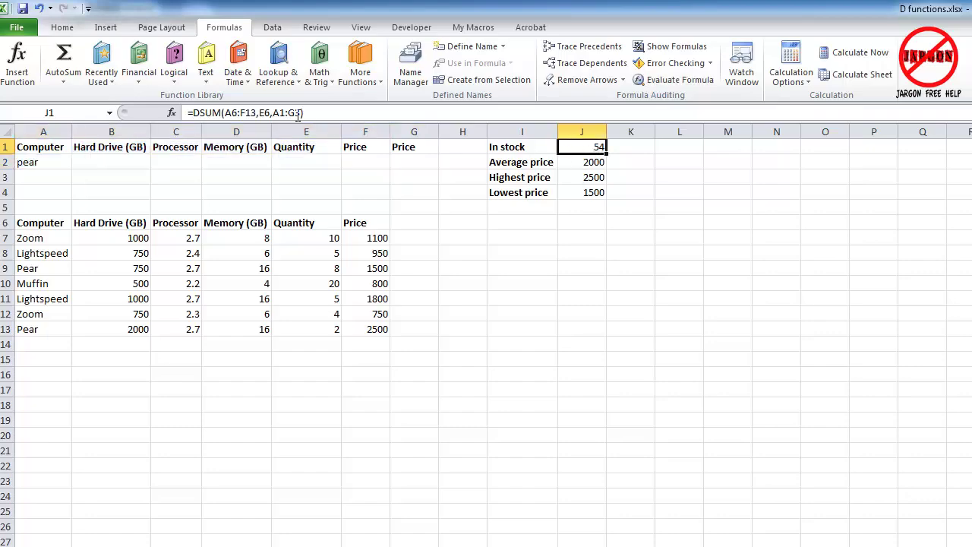
left_click(172, 113)
double_click(594, 338)
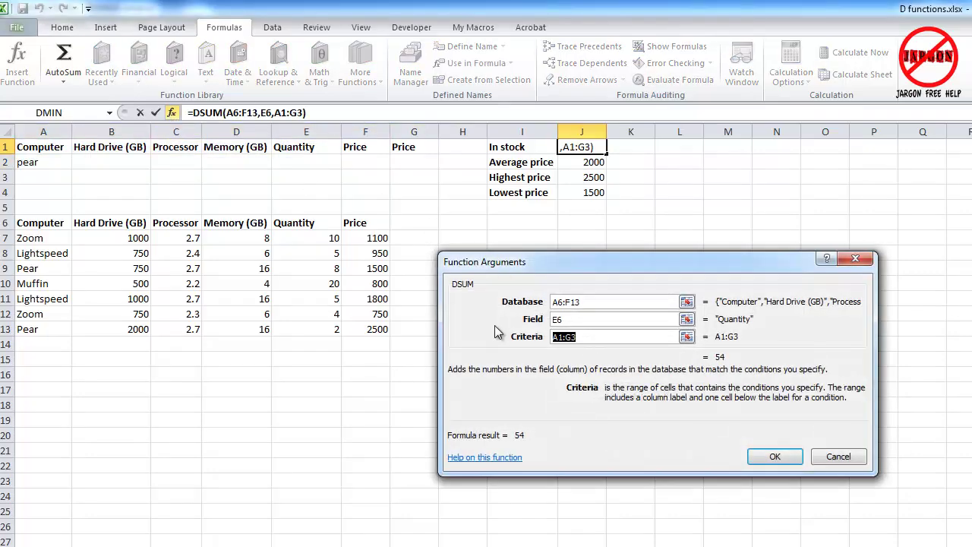
left_click_drag(28, 147, 380, 162)
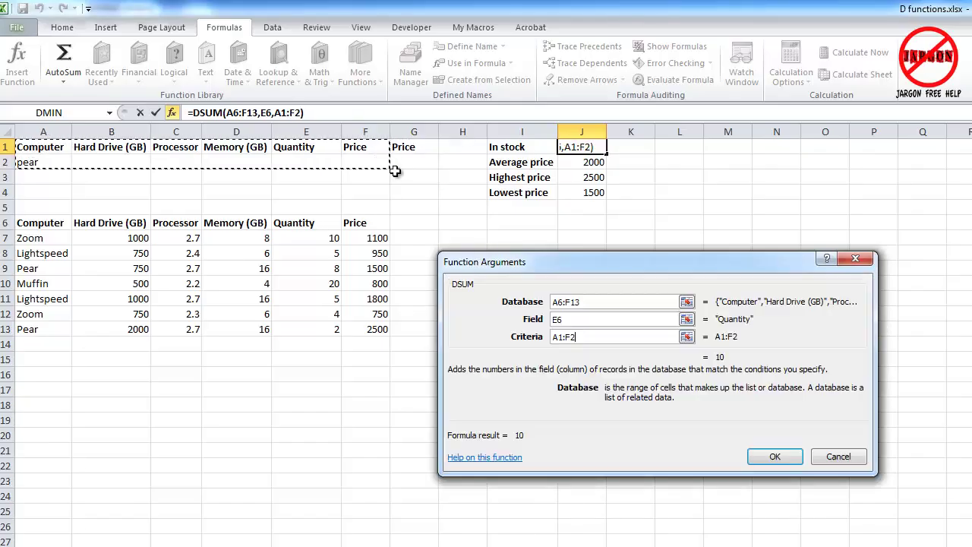
left_click(771, 456)
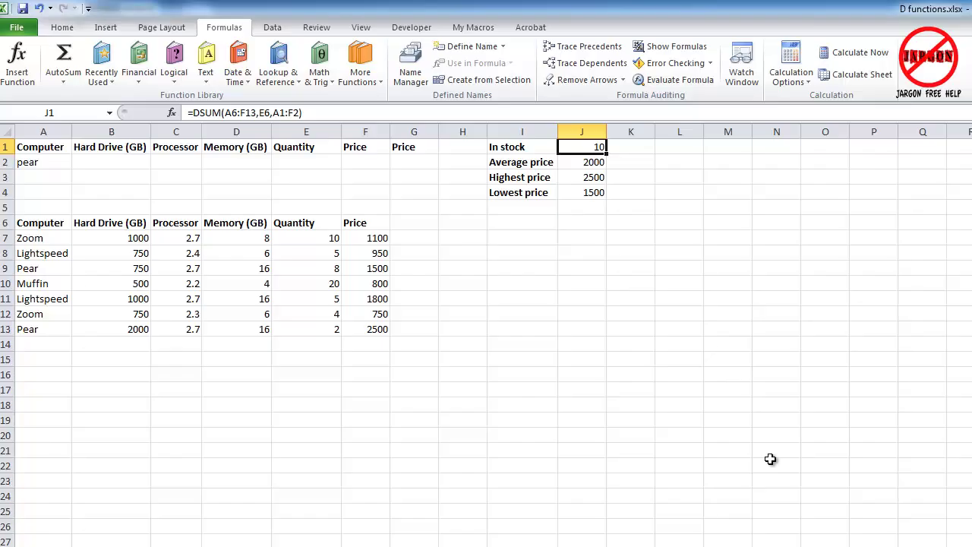